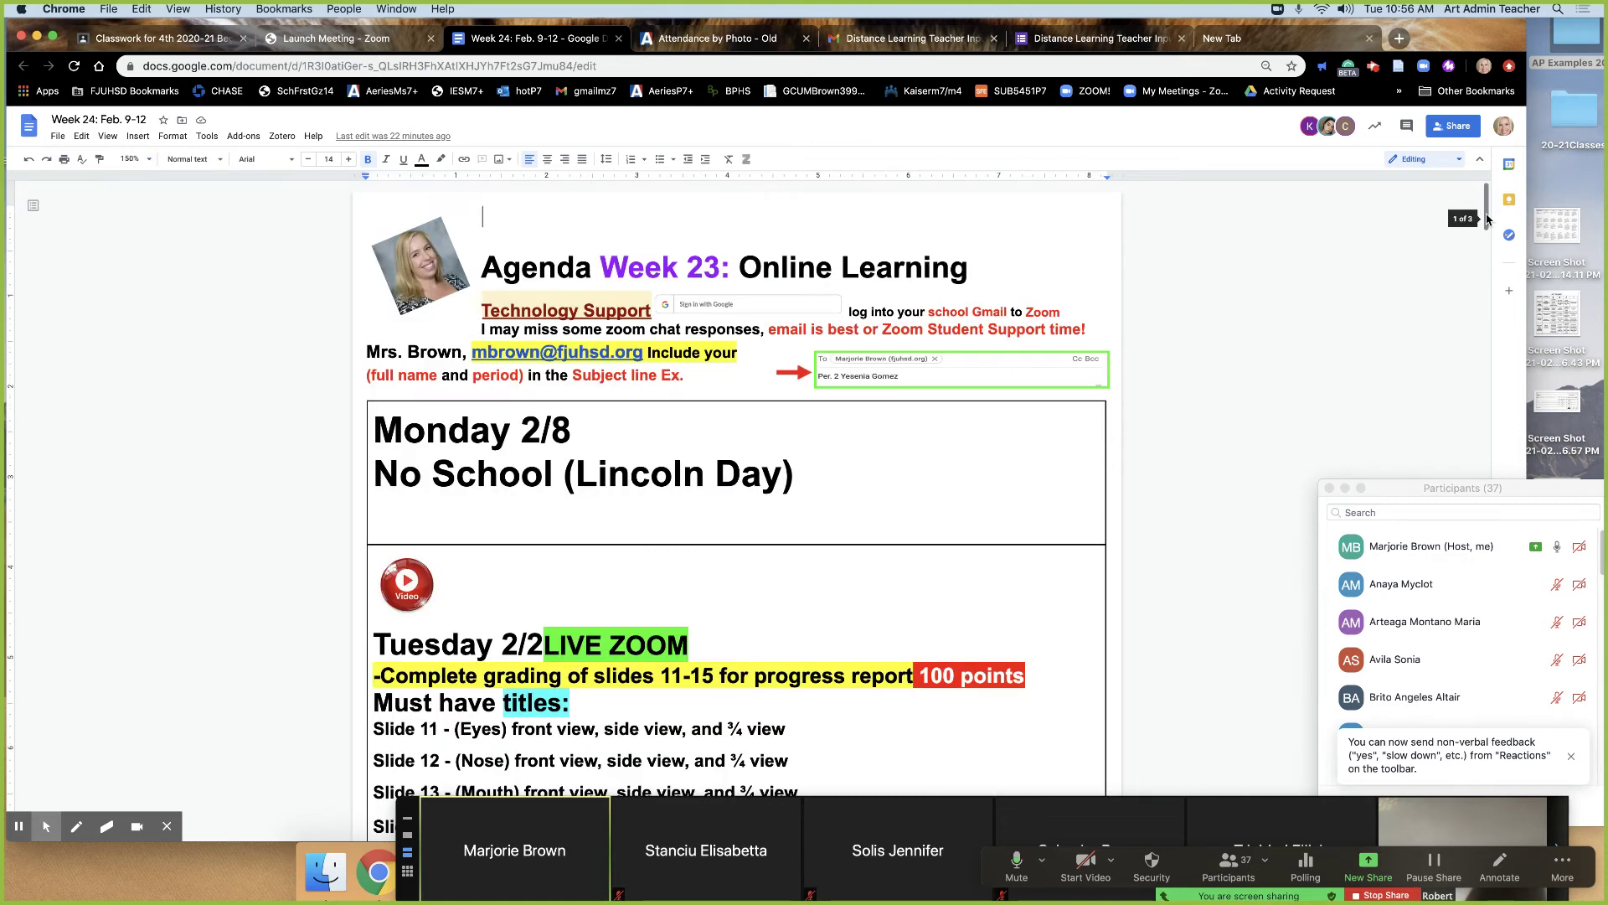
# Review the Tuesday 2/2 Live Zoom section of the agenda, covering the requirements for slides 11-15.
pyautogui.moveTo(1488, 220); pyautogui.dragTo(1485, 242)
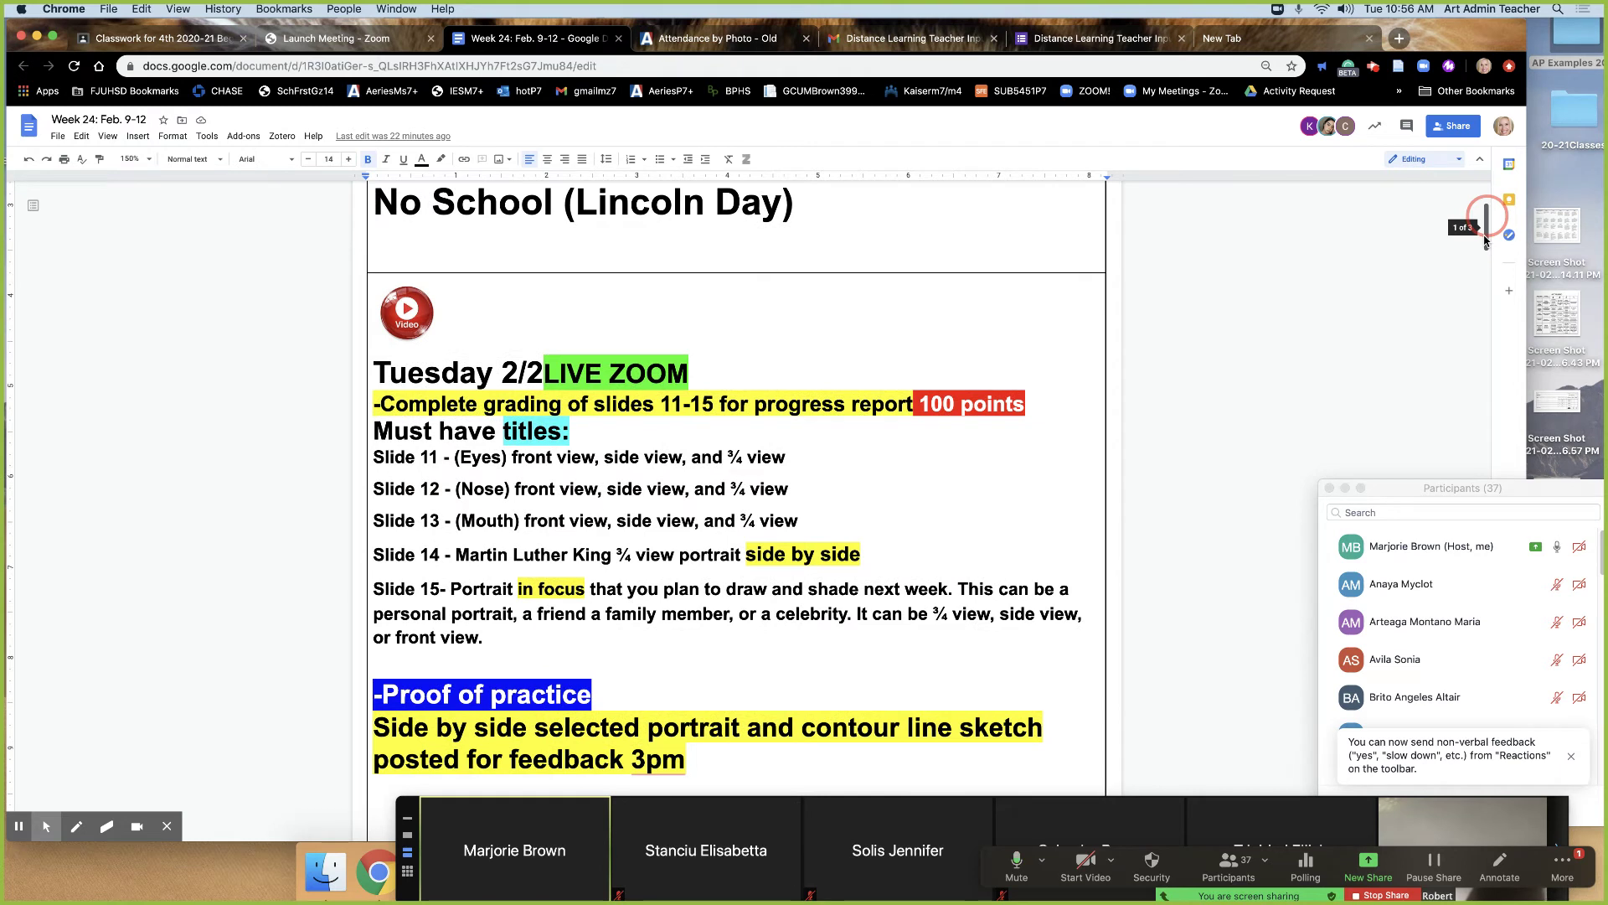
pyautogui.moveTo(1485, 241); pyautogui.dragTo(1486, 248)
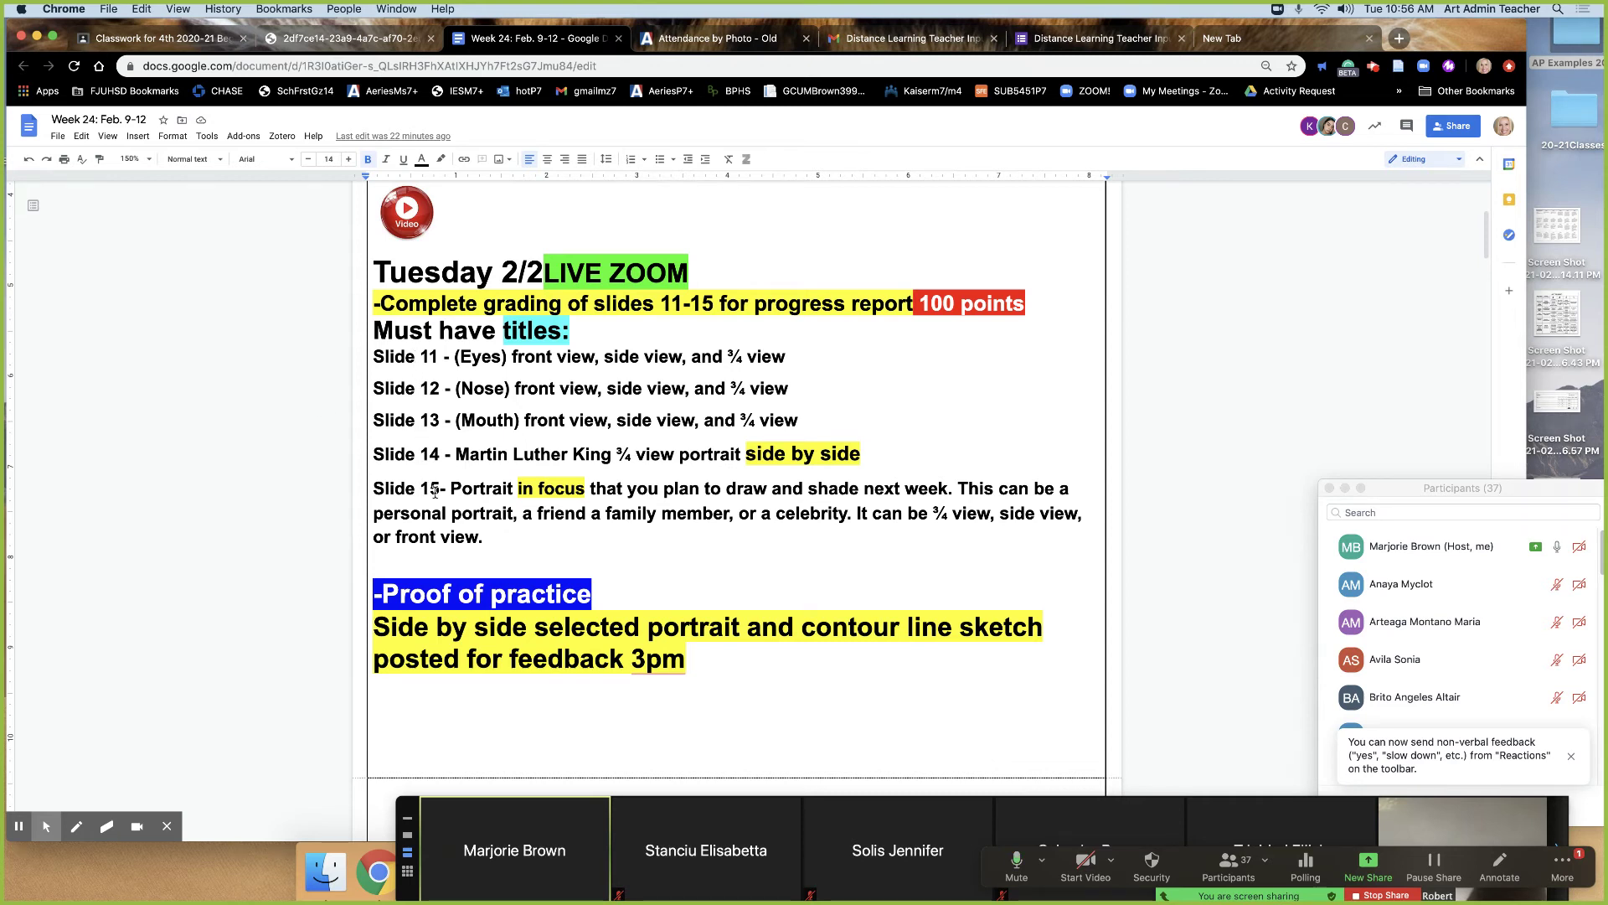
pyautogui.click(925, 302)
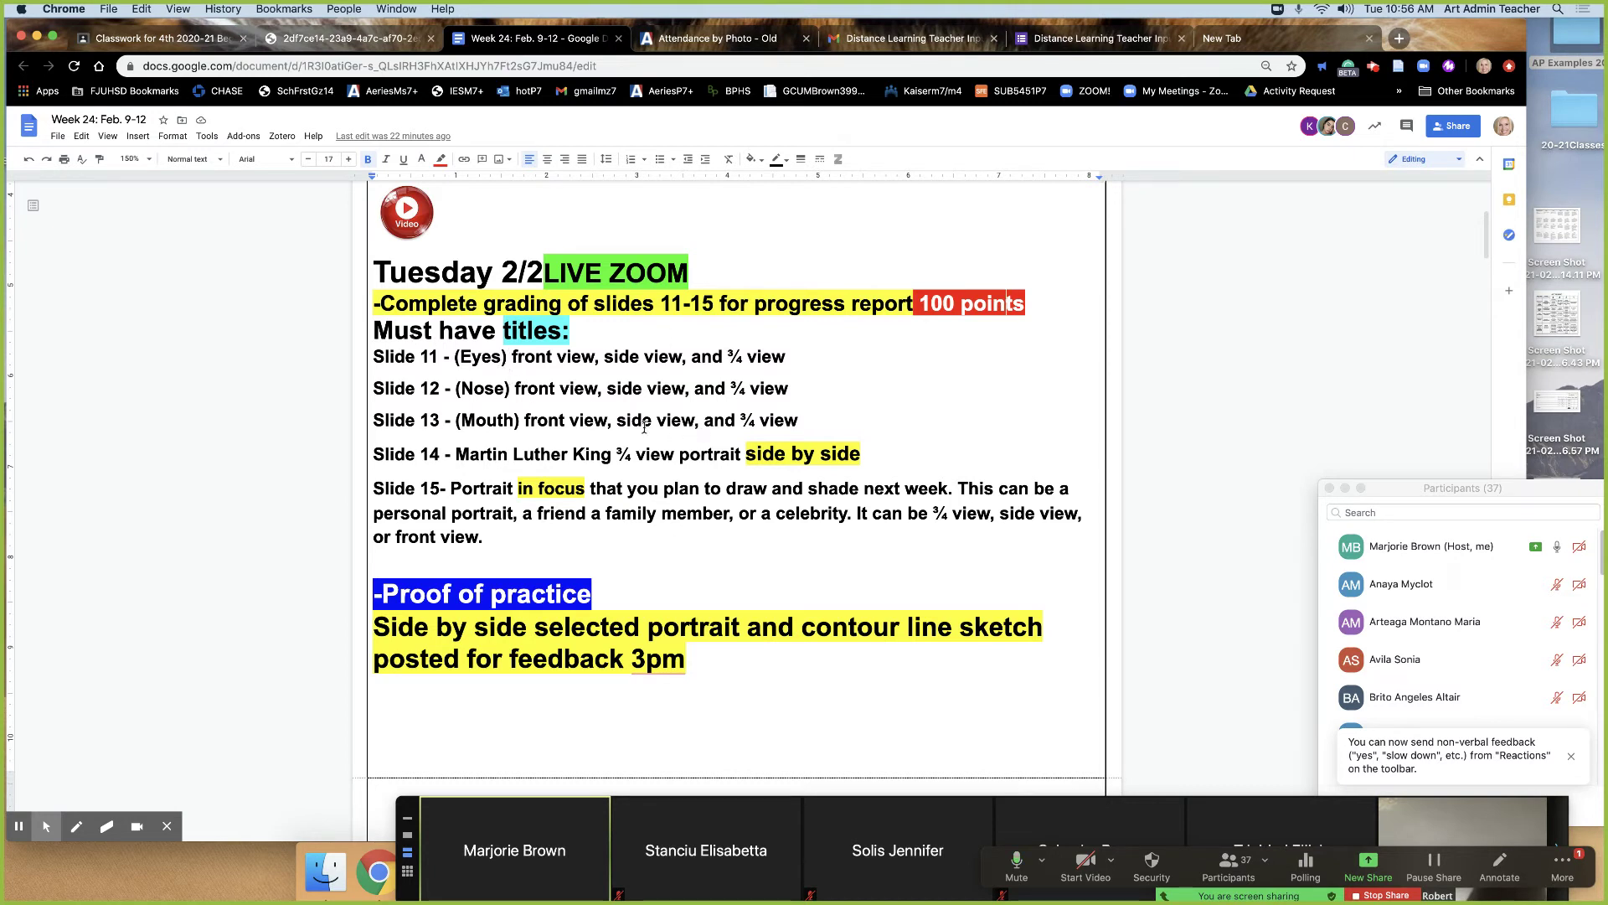
pyautogui.click(608, 362)
# Switch to Zoom and close its window listing the upcoming meetings.
pyautogui.press('super+shift+s')
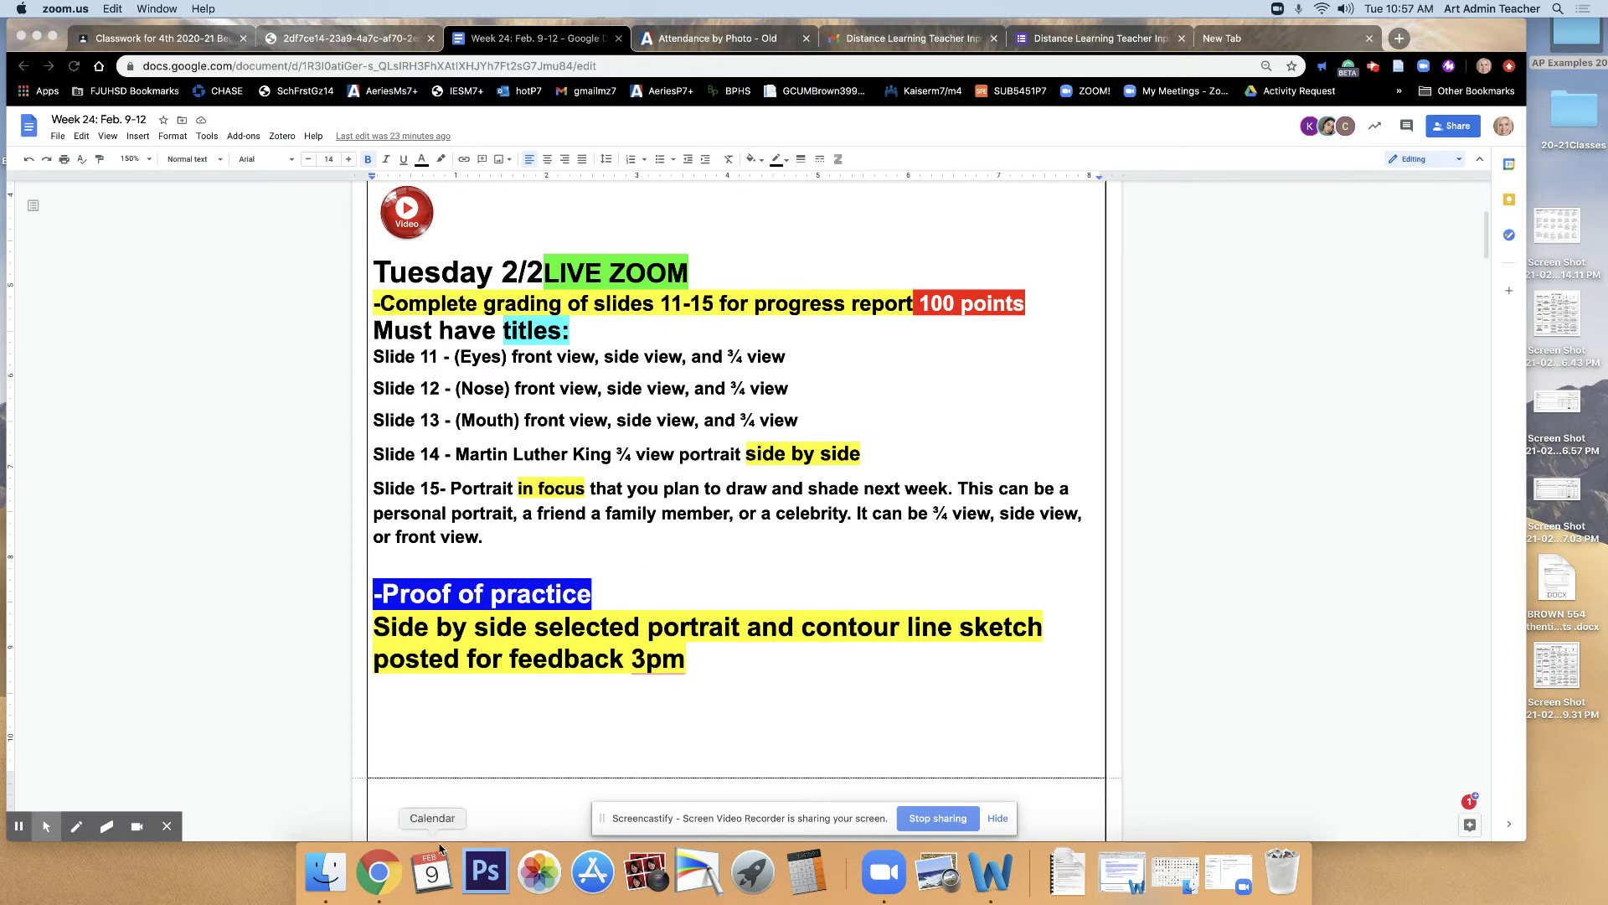
pyautogui.click(884, 871)
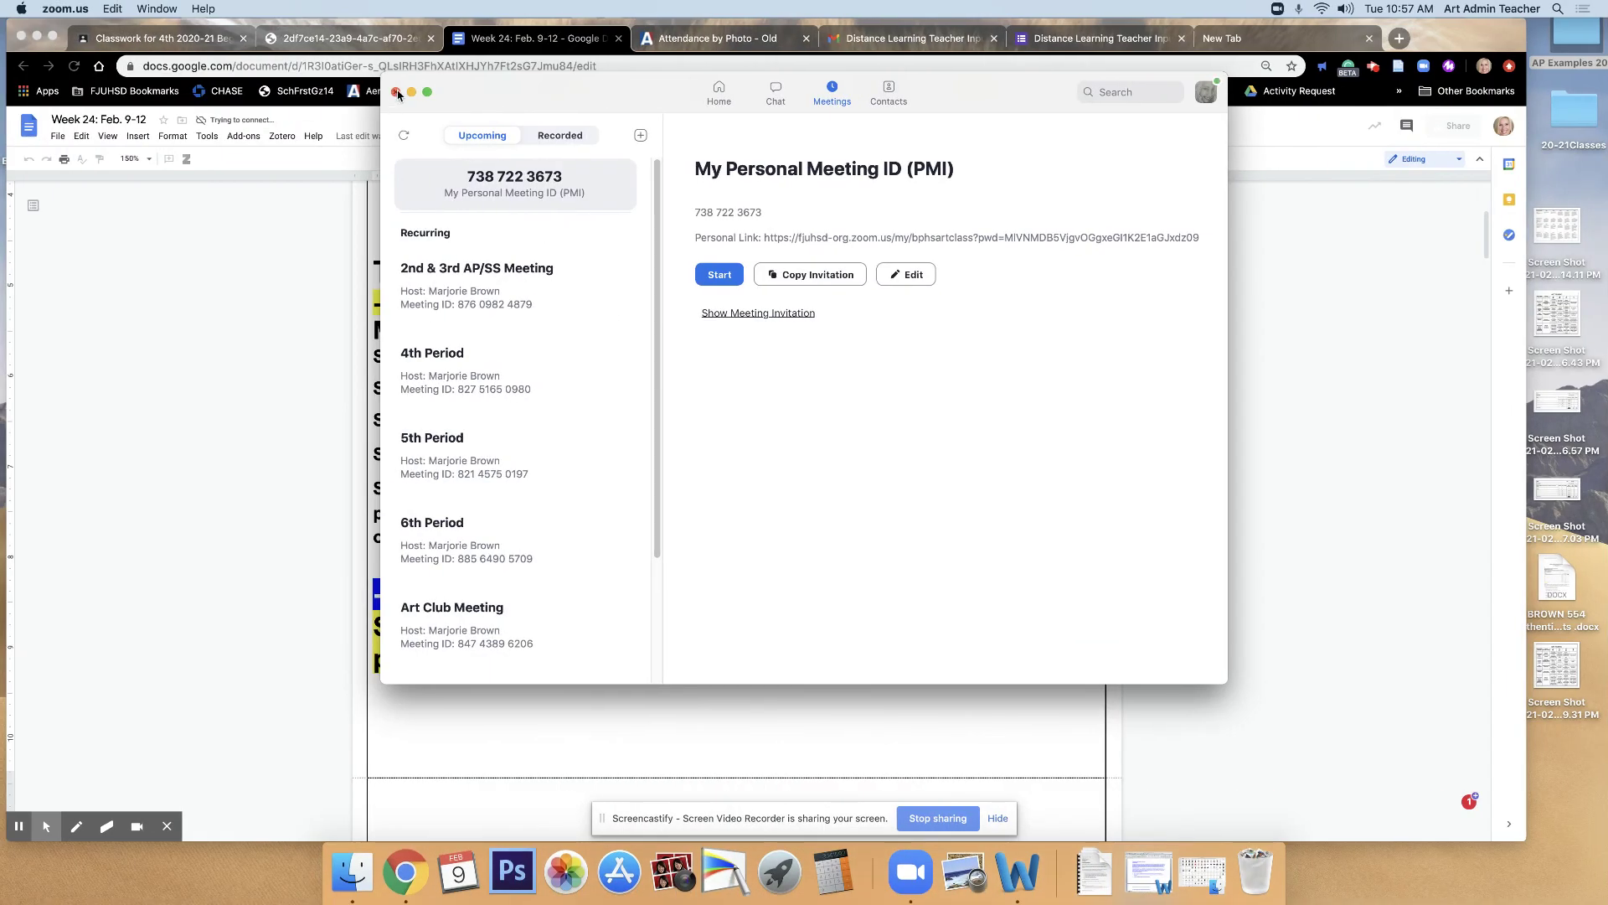
pyautogui.click(395, 91)
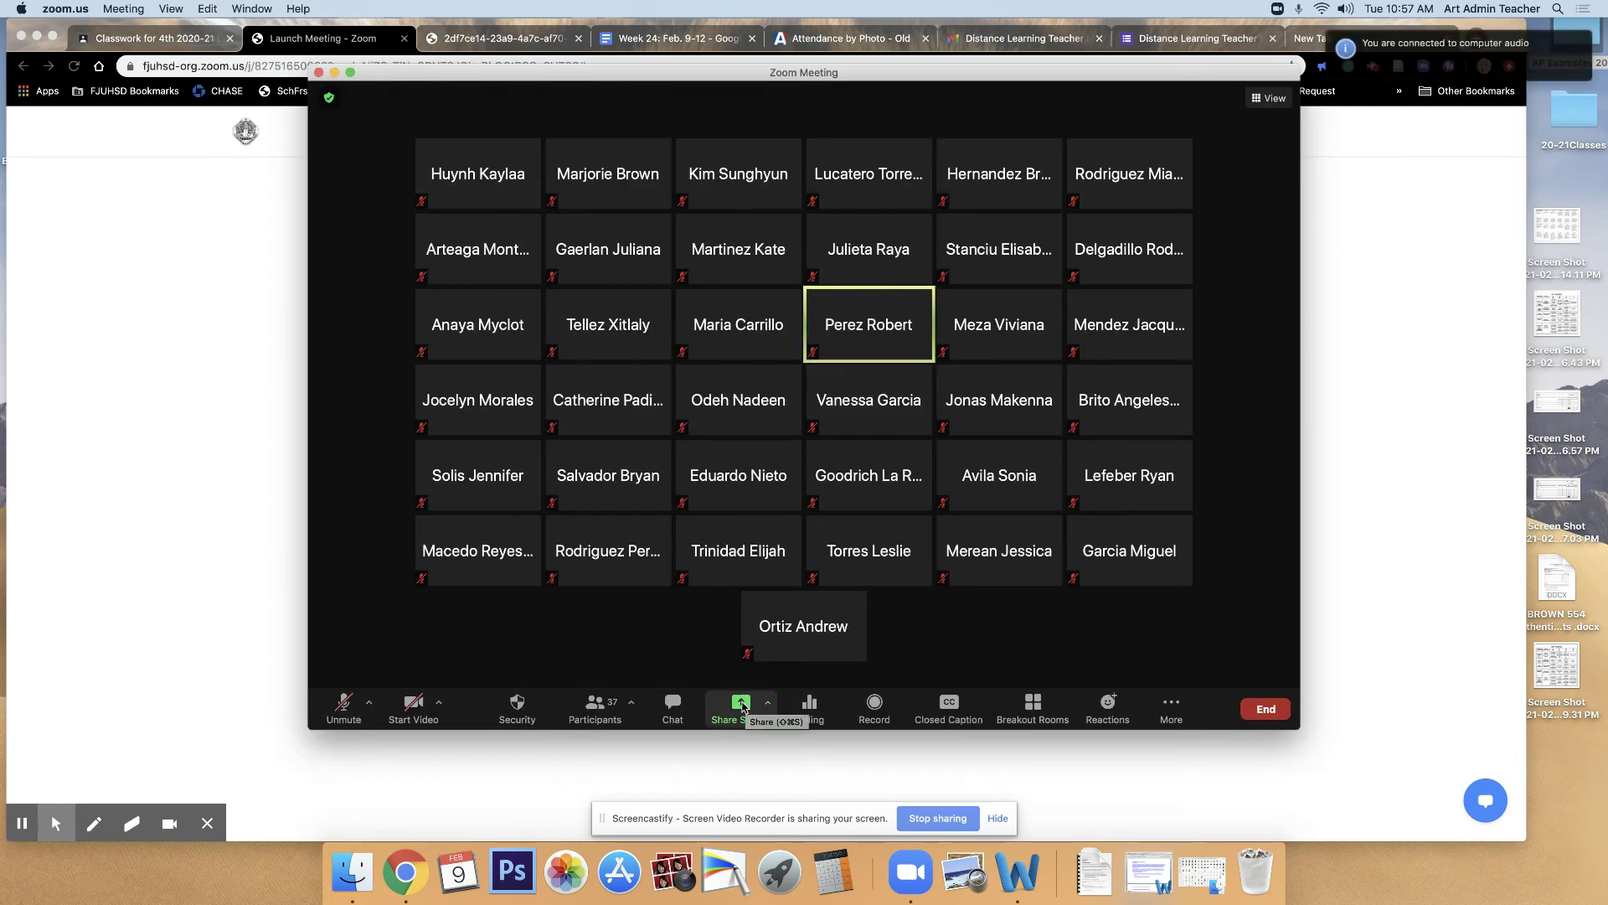
# Unmute the microphone and share Desktop 1 with the Zoom meeting.
pyautogui.click(743, 706)
pyautogui.click(339, 708)
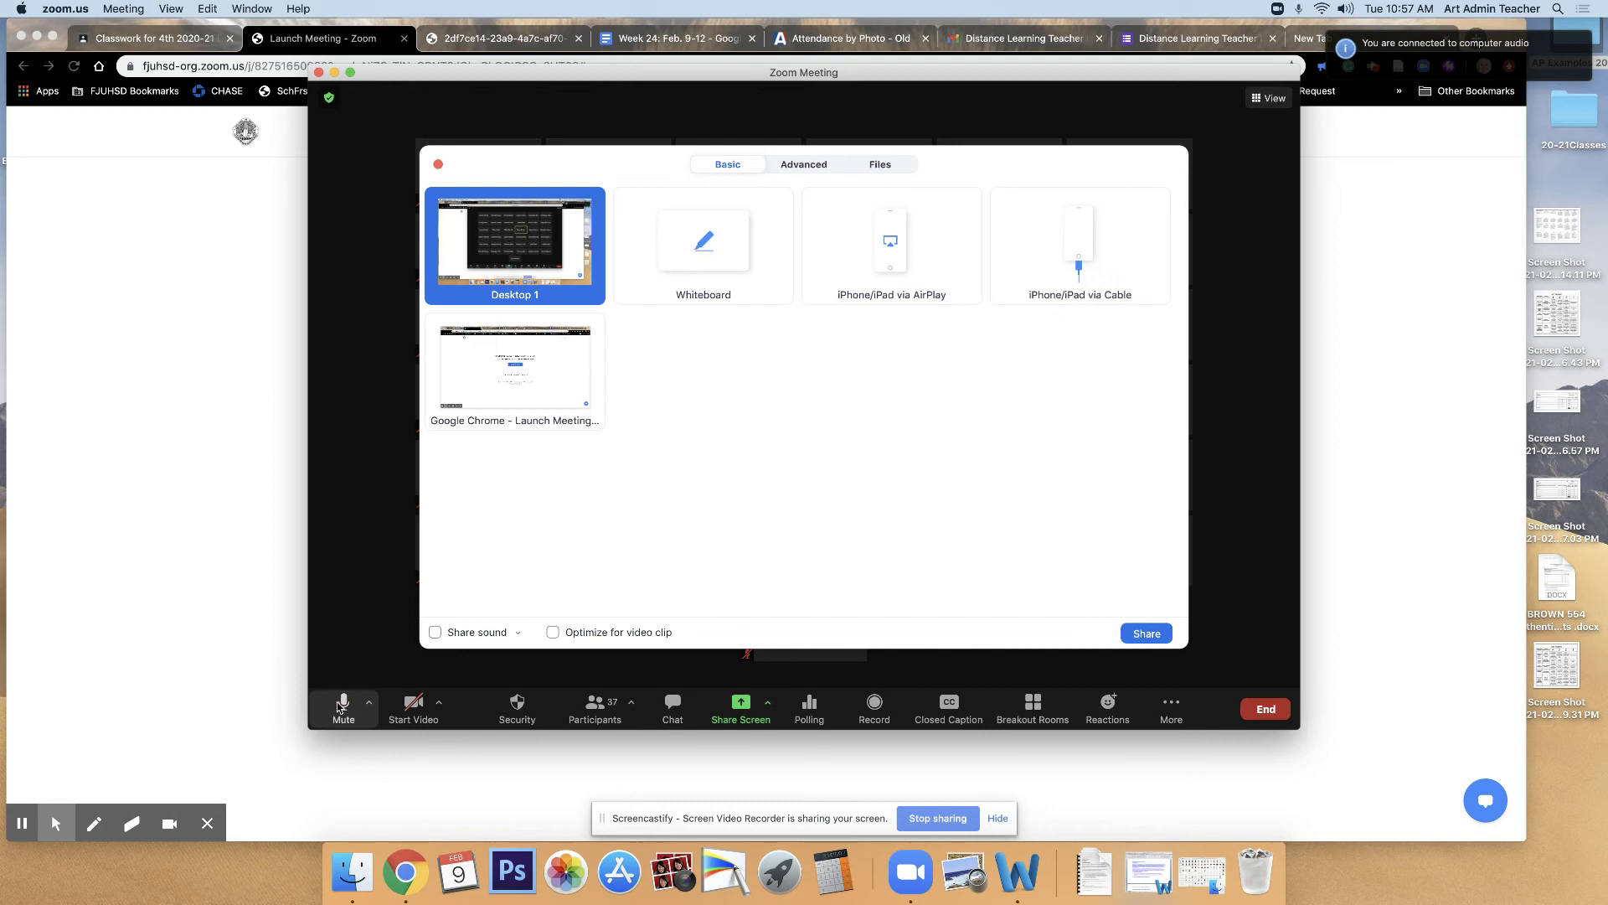
pyautogui.click(1161, 634)
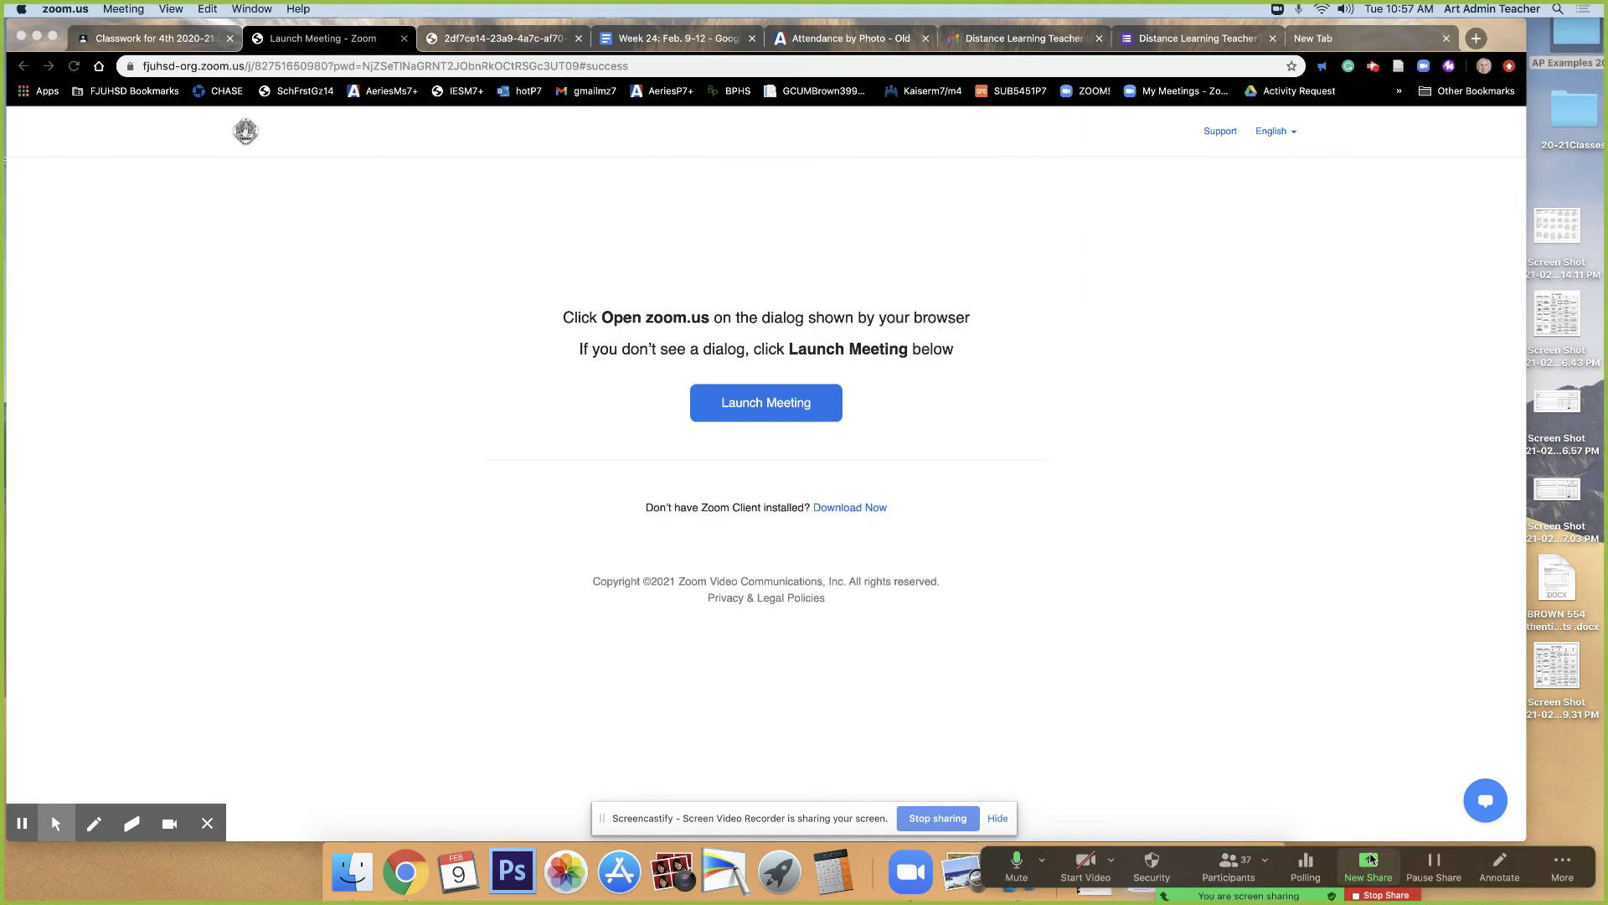
pyautogui.click(1370, 859)
pyautogui.click(1145, 692)
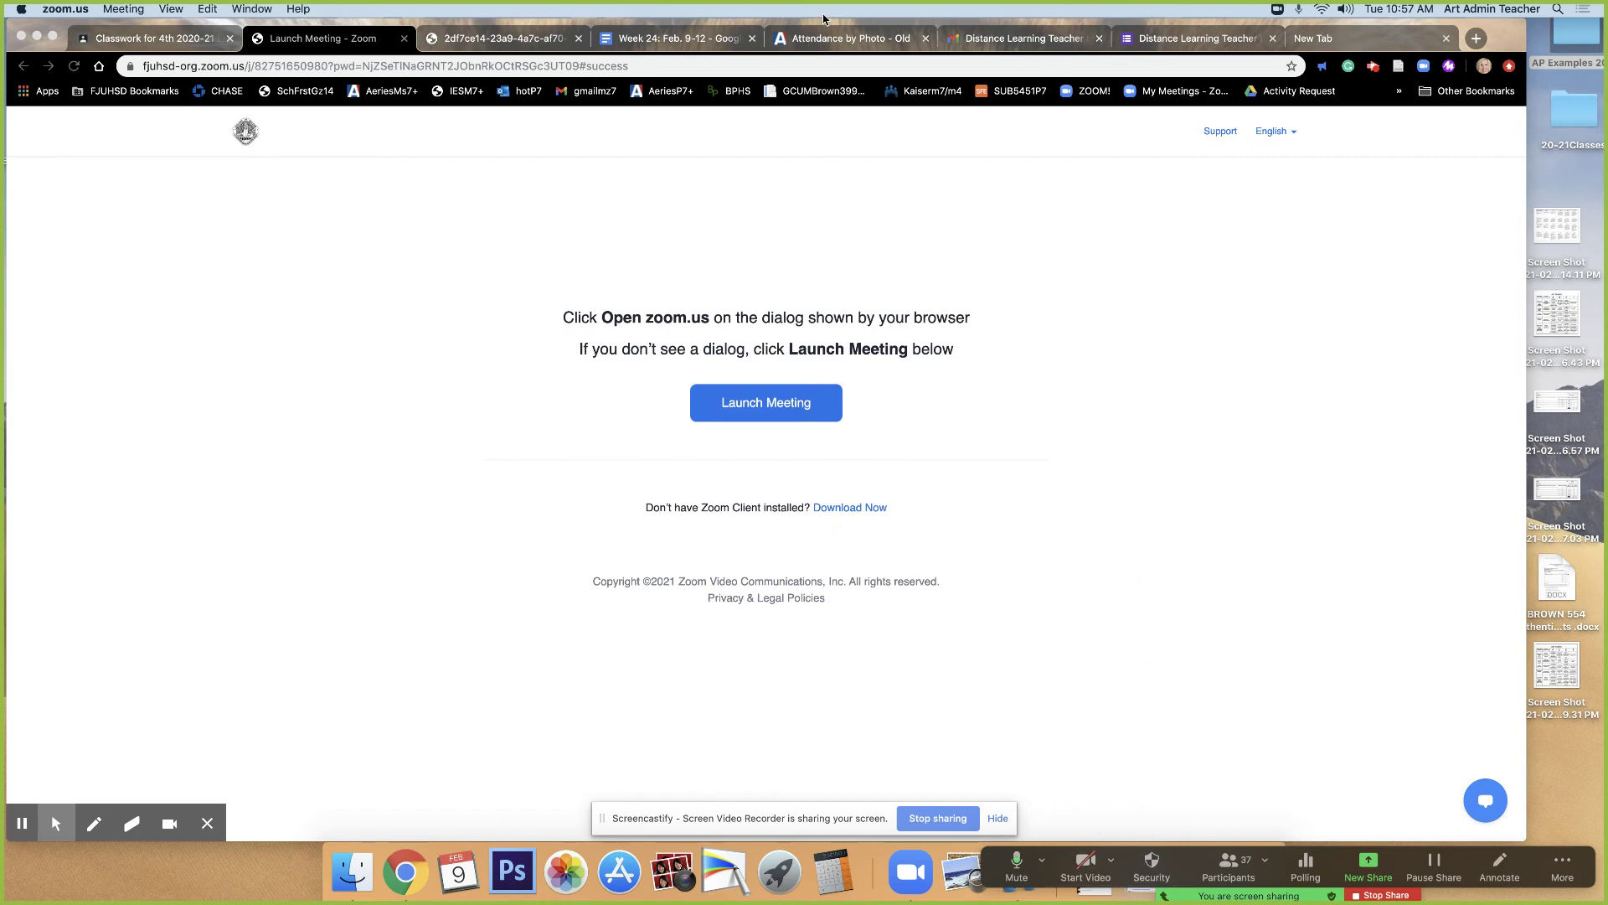
# Return to the Week 24 agenda document and insert "slide 15" after "selected portrait" in the Proof of practice text.
pyautogui.click(136, 39)
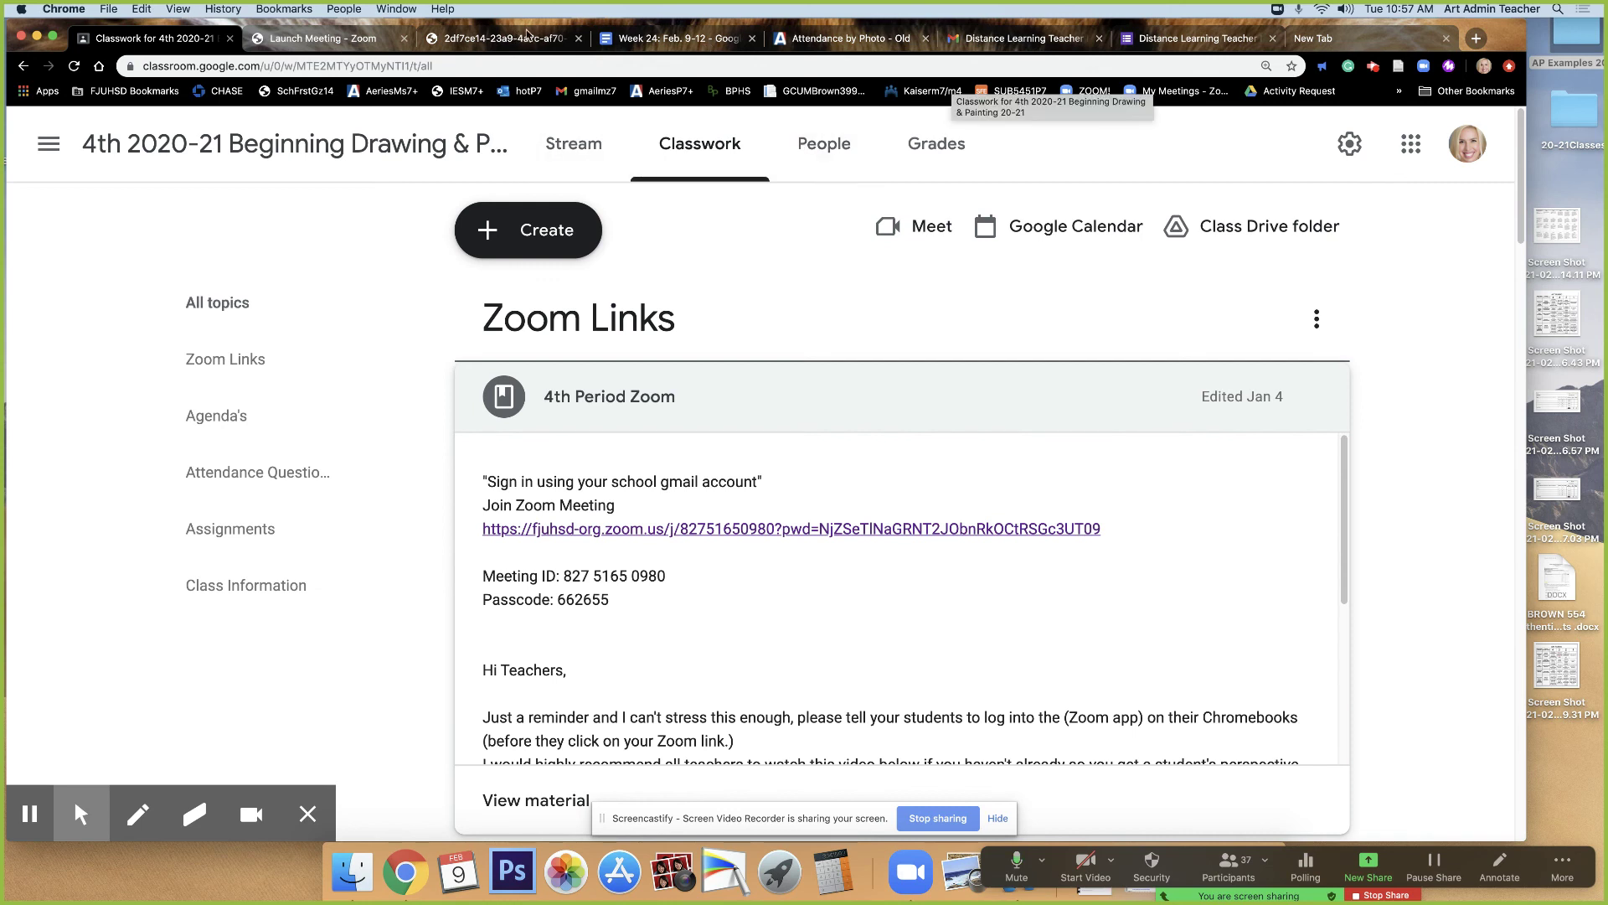
pyautogui.click(683, 41)
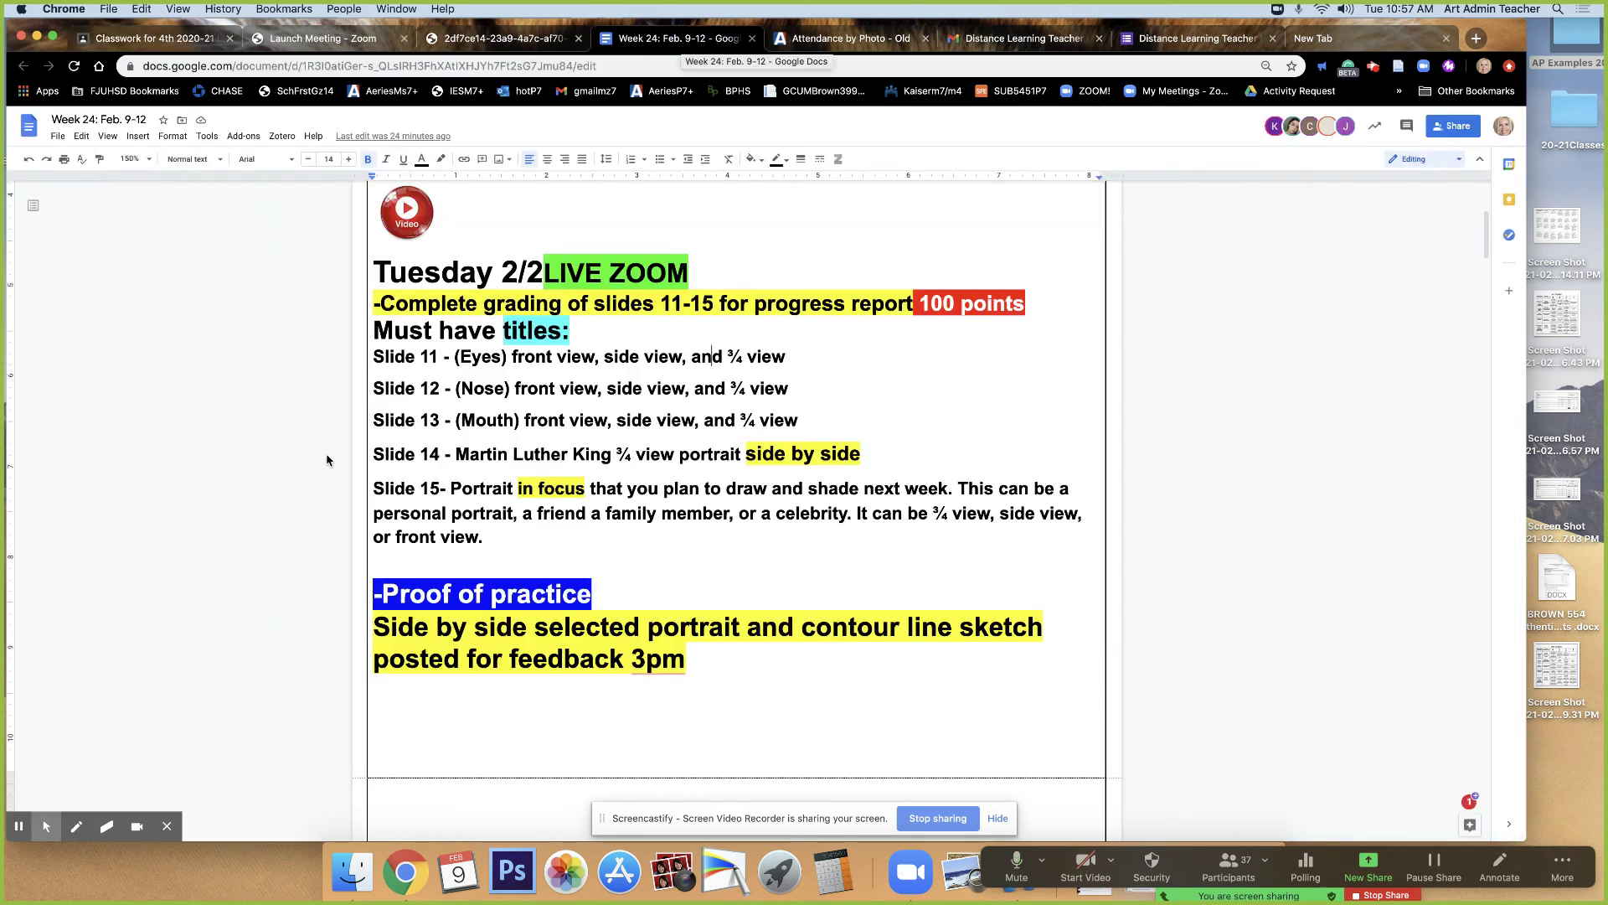
pyautogui.click(374, 587)
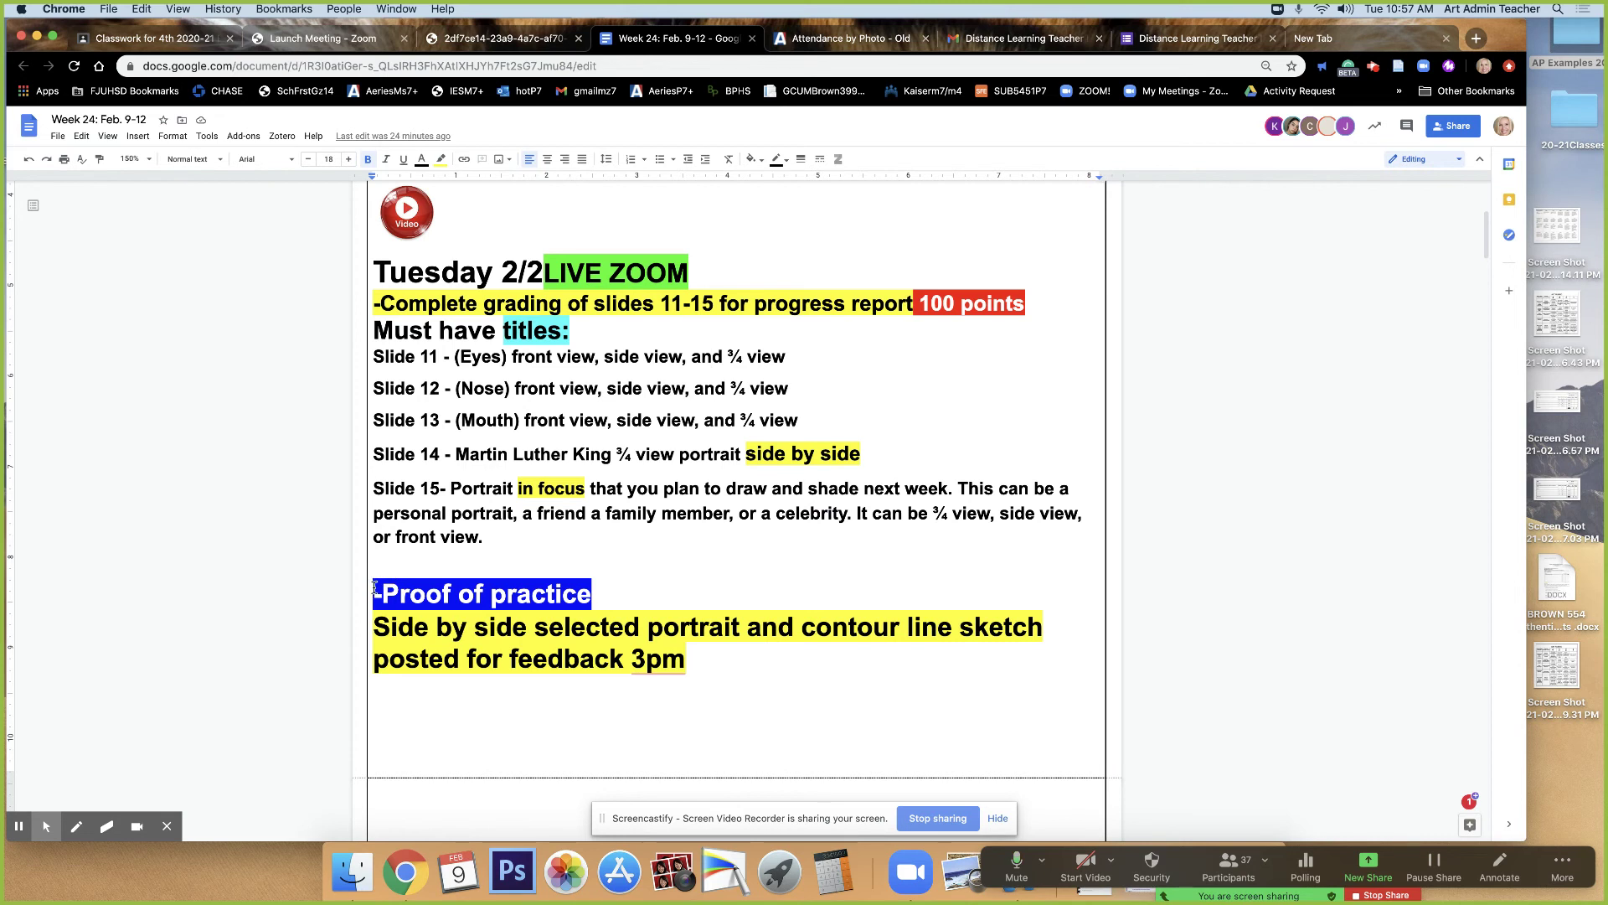
pyautogui.click(369, 592)
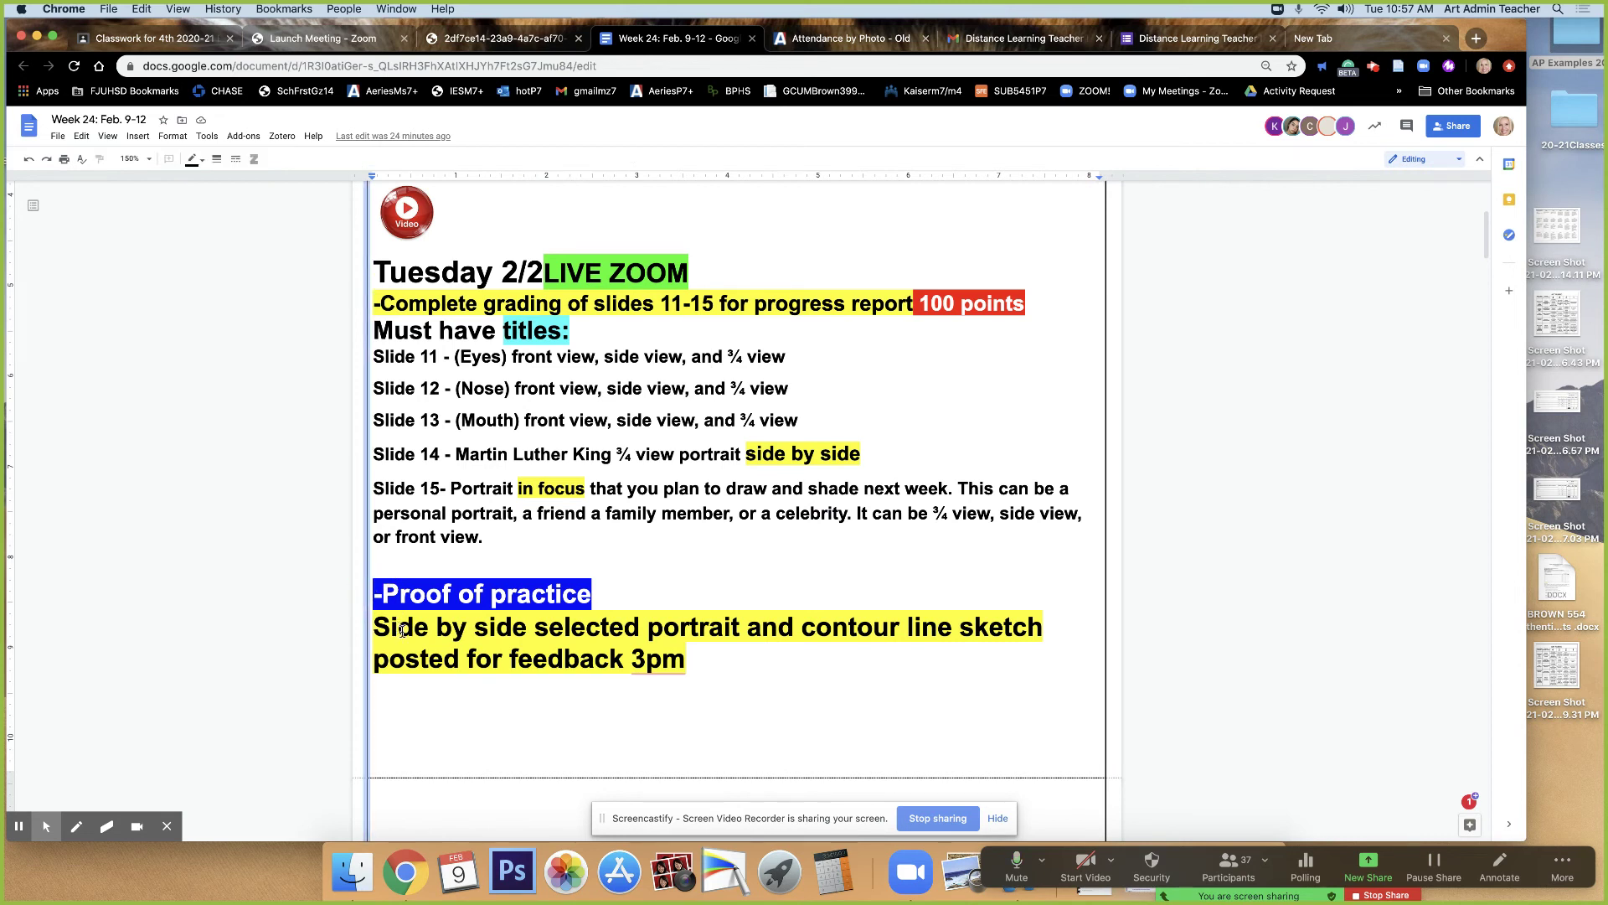
pyautogui.click(402, 630)
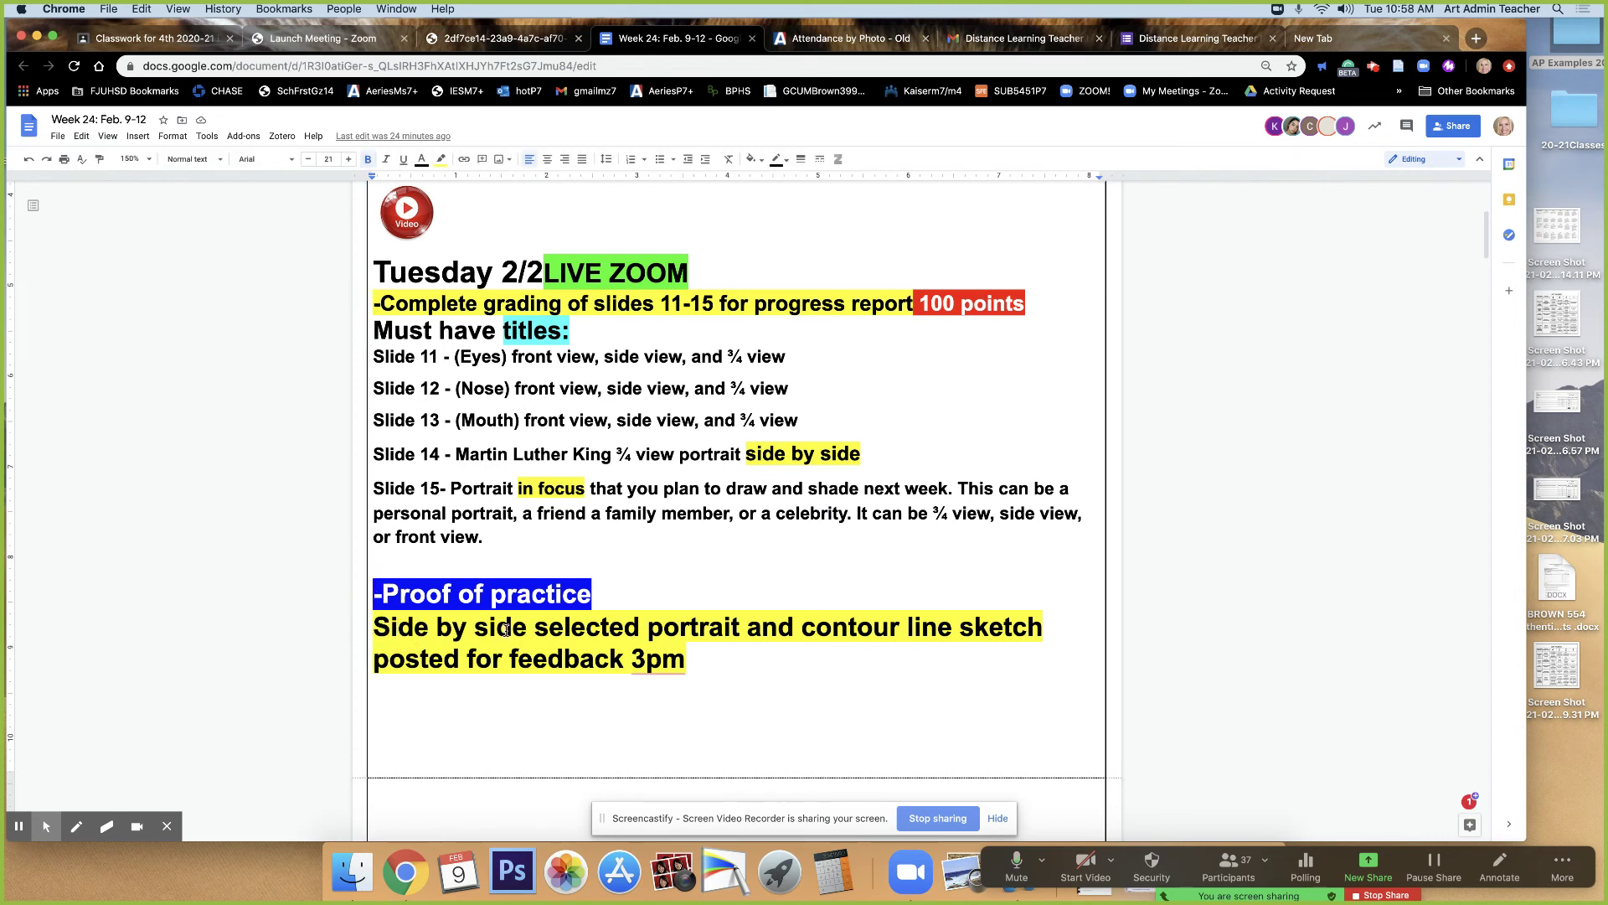
pyautogui.click(646, 628)
pyautogui.click(738, 628)
pyautogui.write('slide')
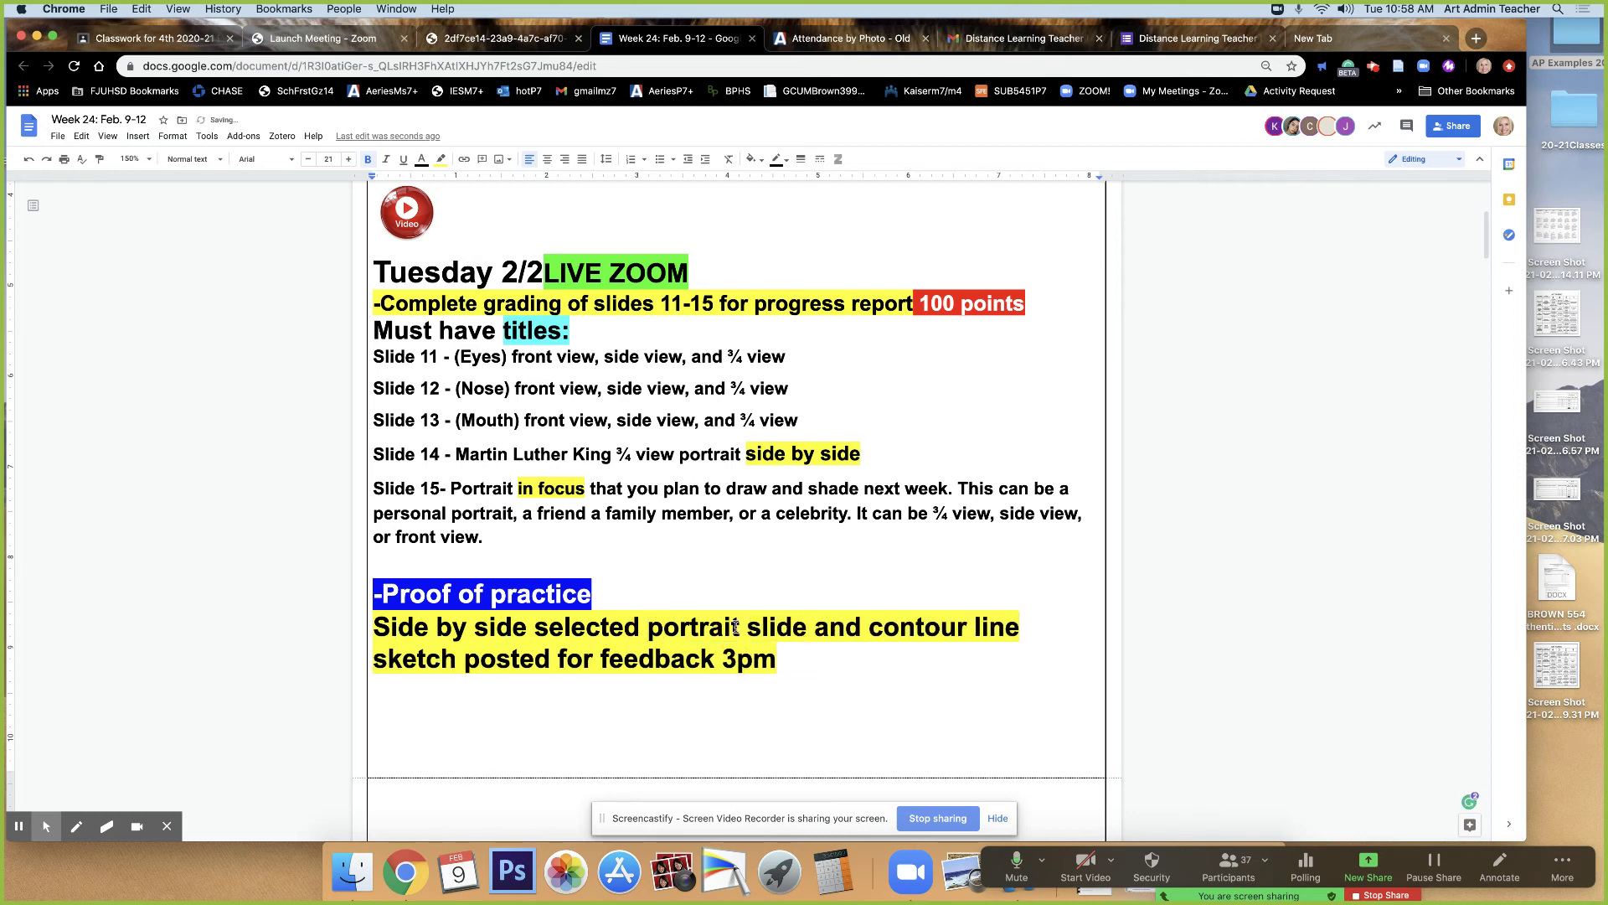
pyautogui.write(' 1')
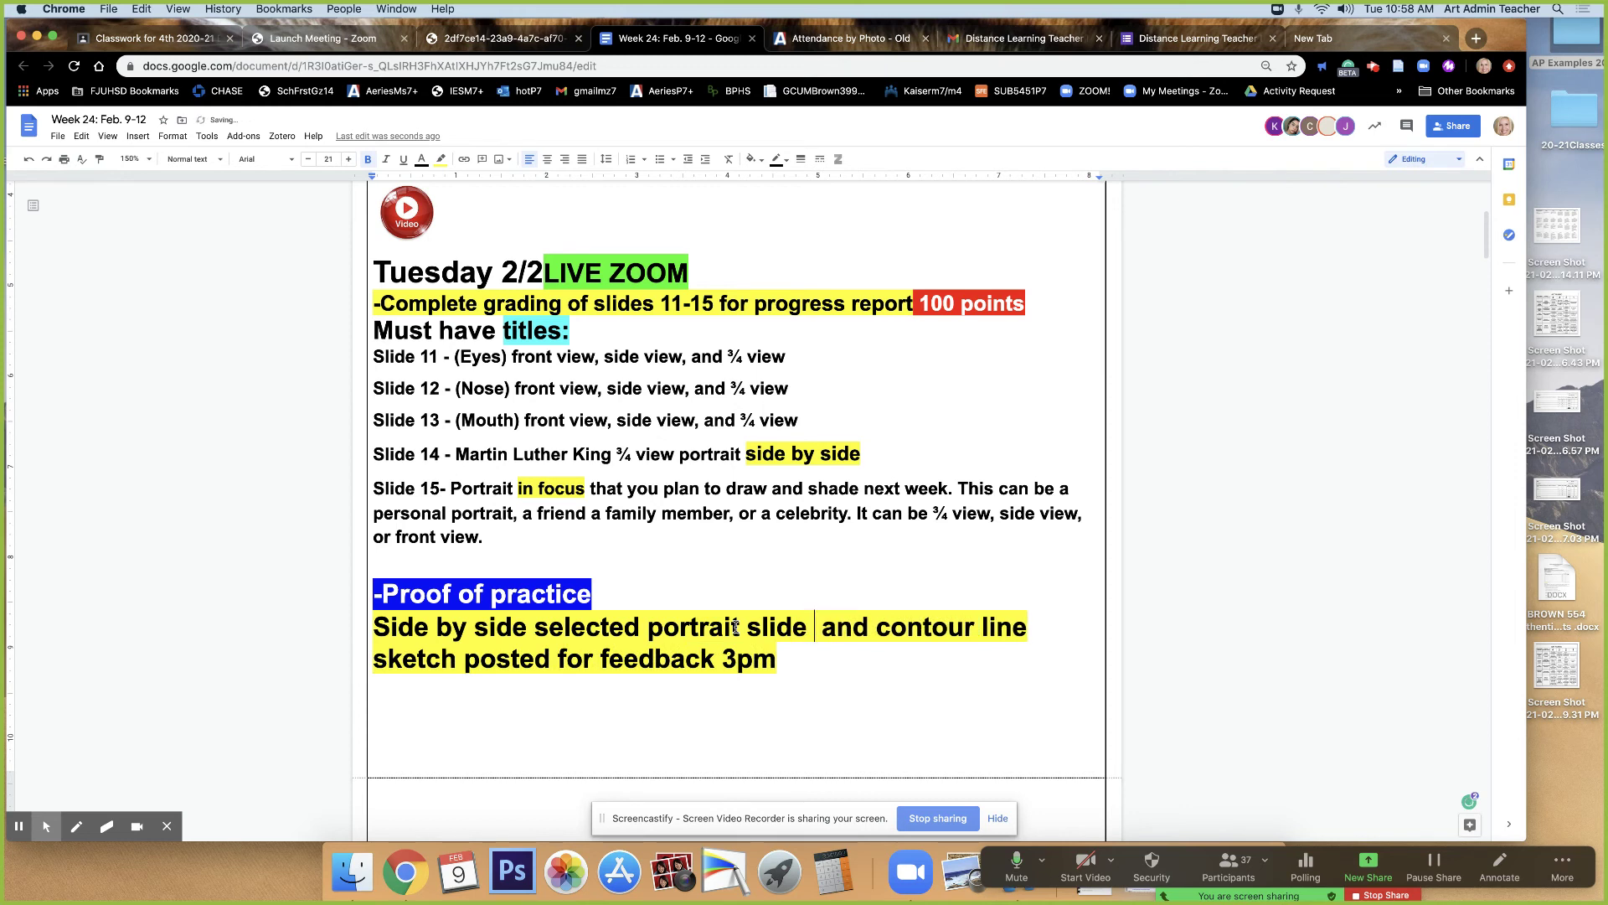
pyautogui.write('5')
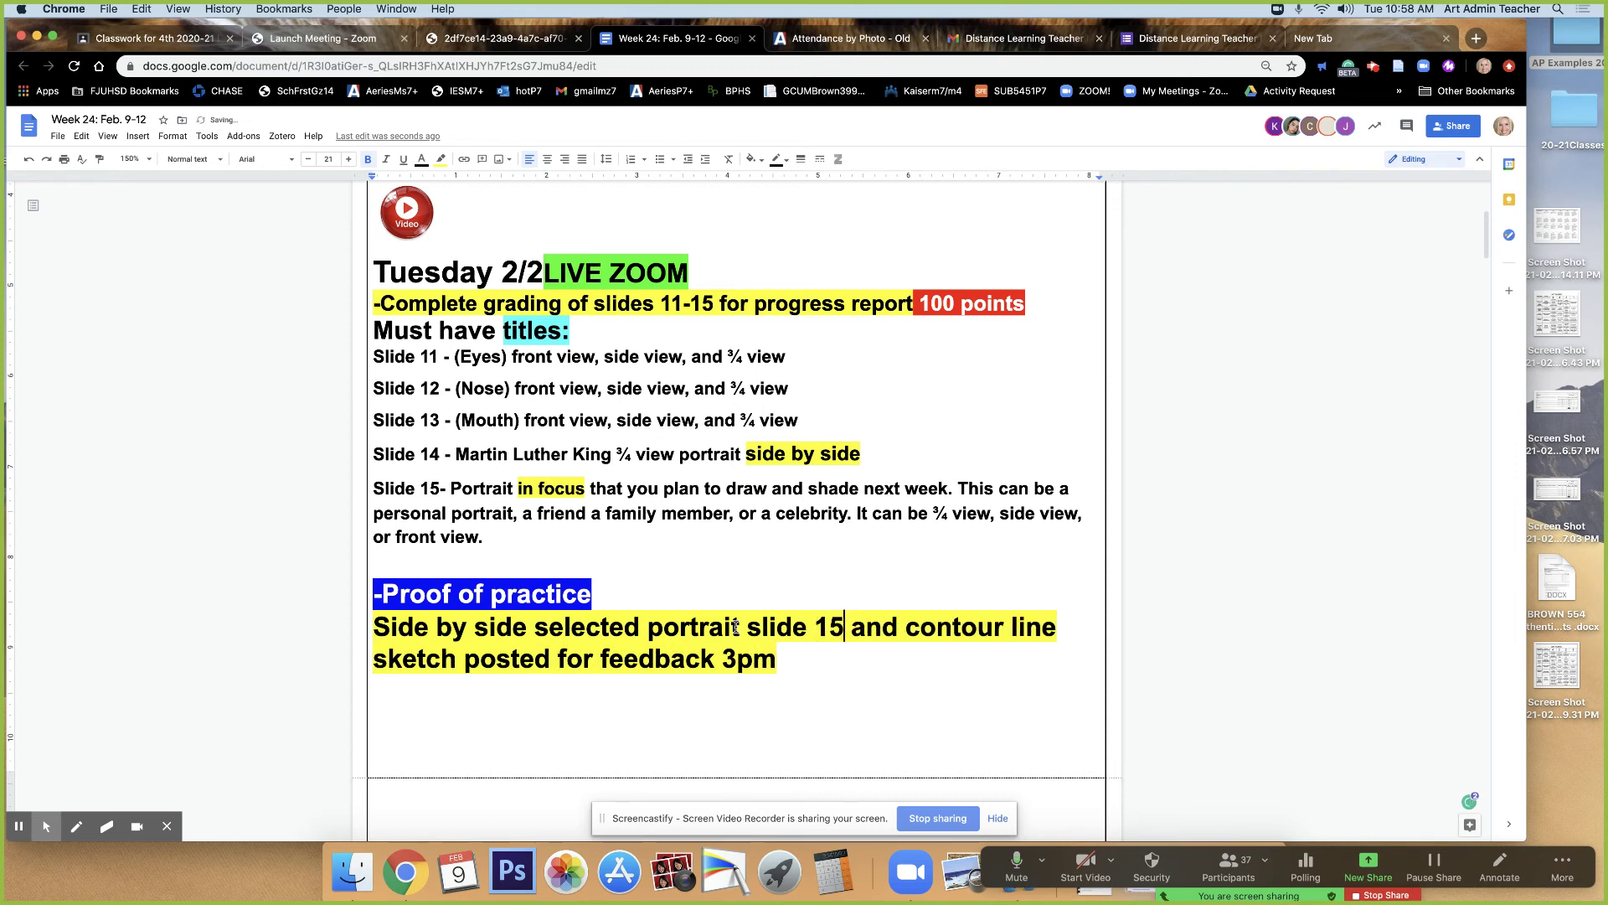
# Underline the words "contour line" in the Proof of practice text.
pyautogui.click(909, 622)
pyautogui.moveTo(951, 621); pyautogui.dragTo(1059, 636)
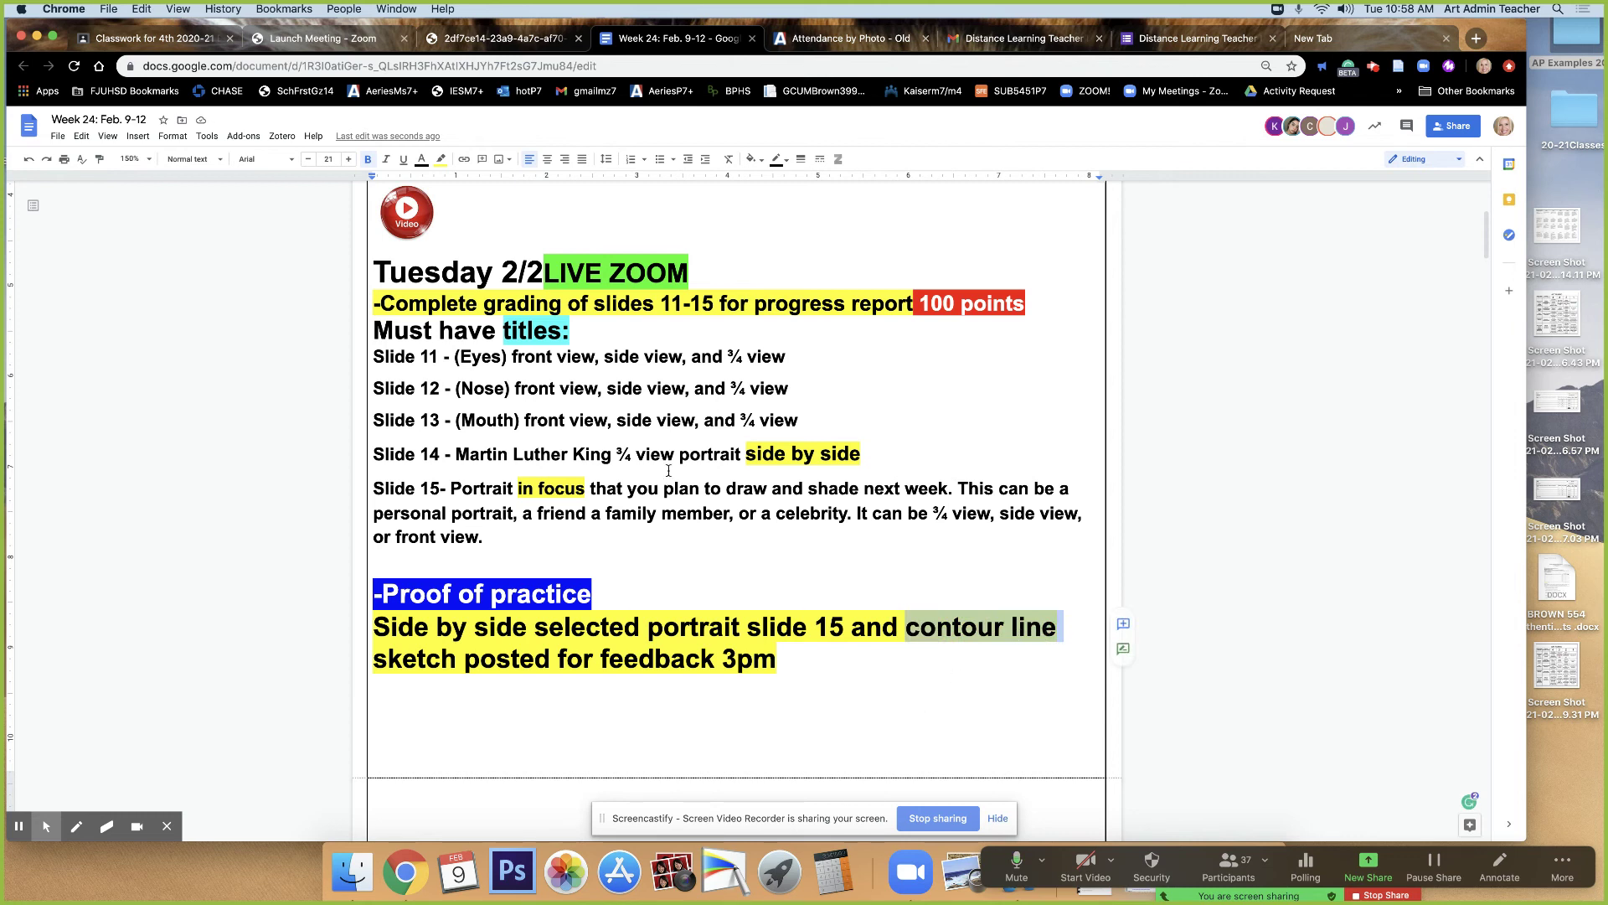
pyautogui.click(405, 160)
pyautogui.click(859, 662)
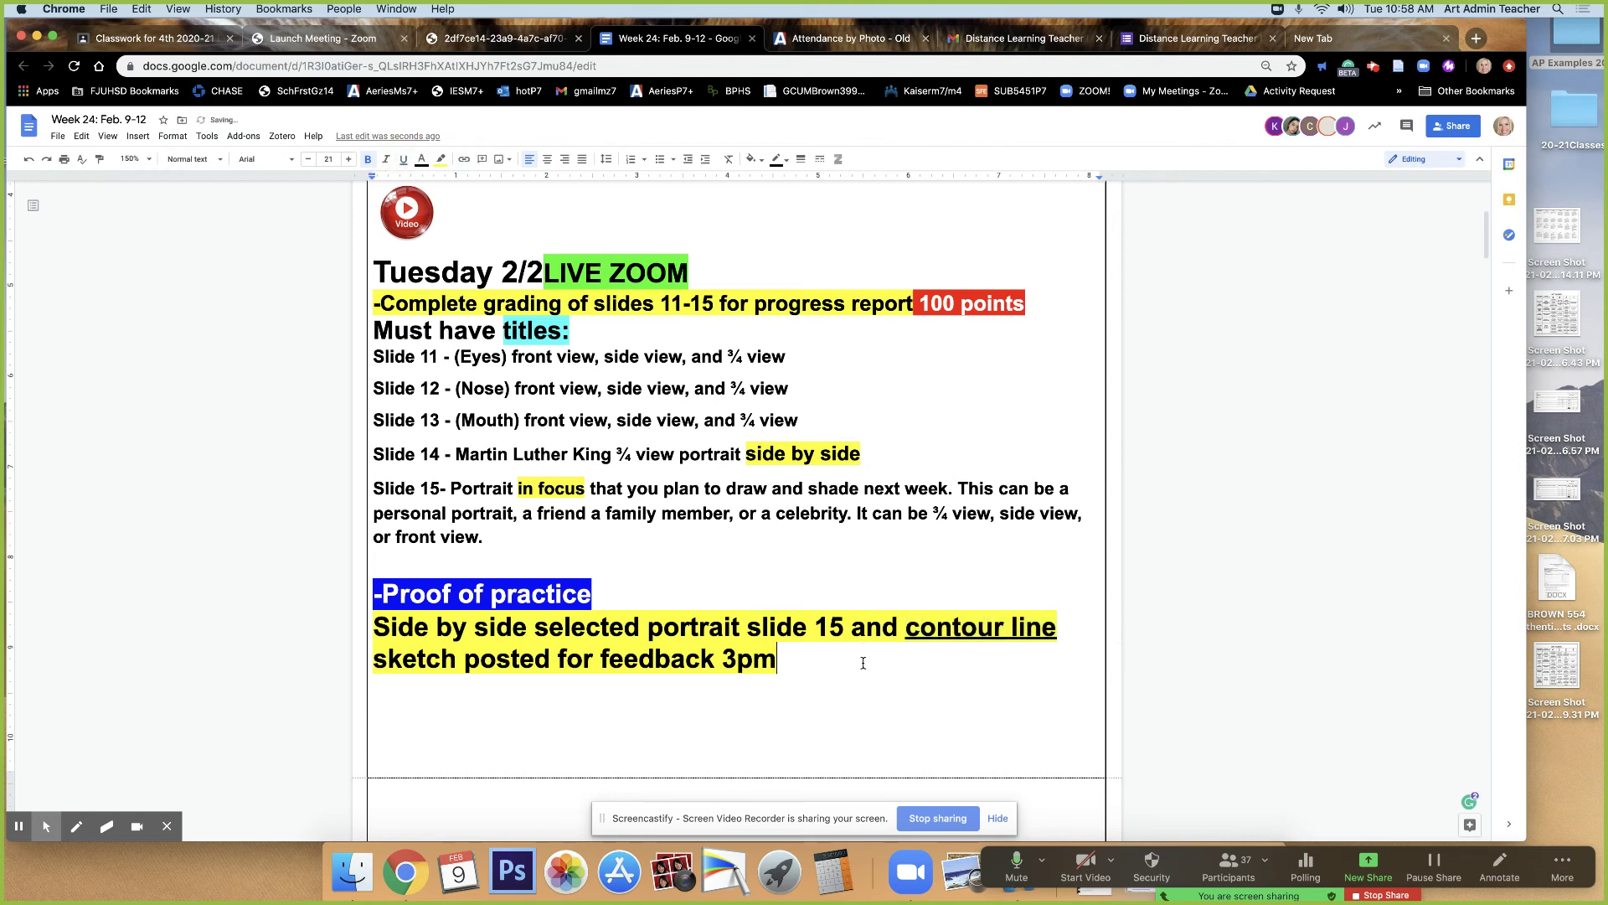
# Add the line "YOU MUST GET MY APPROVAL PRIOR TO SHADING!!!" below the sentence ending in "feedback 3pm".
pyautogui.click(457, 662)
pyautogui.press('super+Right')
pyautogui.press('Return')
pyautogui.write('YOU ')
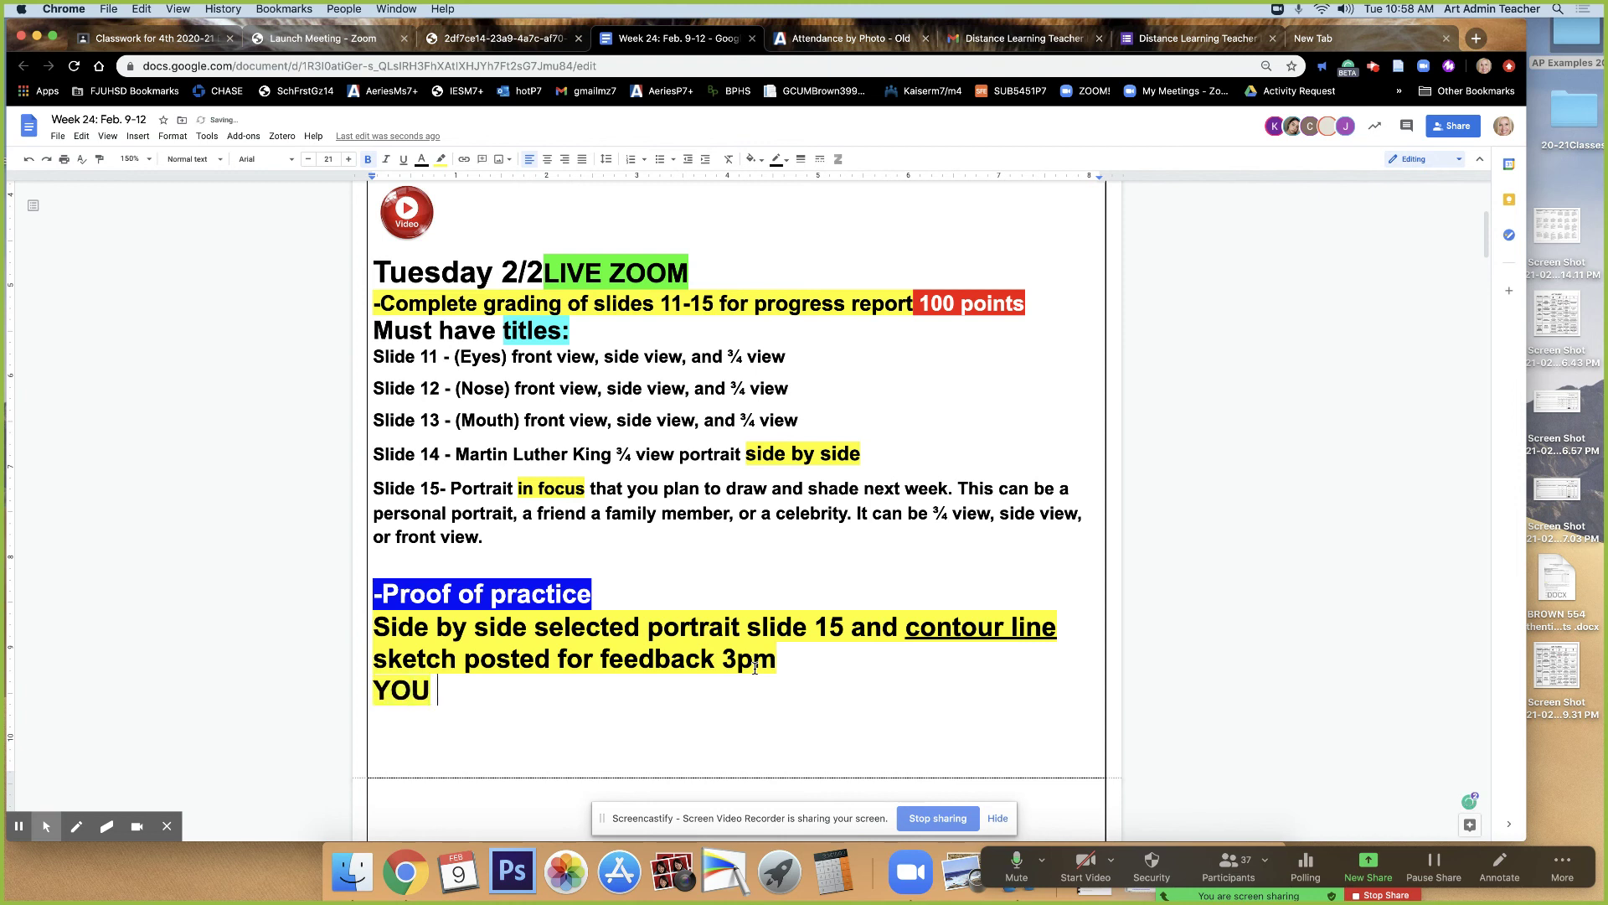
pyautogui.write('MUST GET')
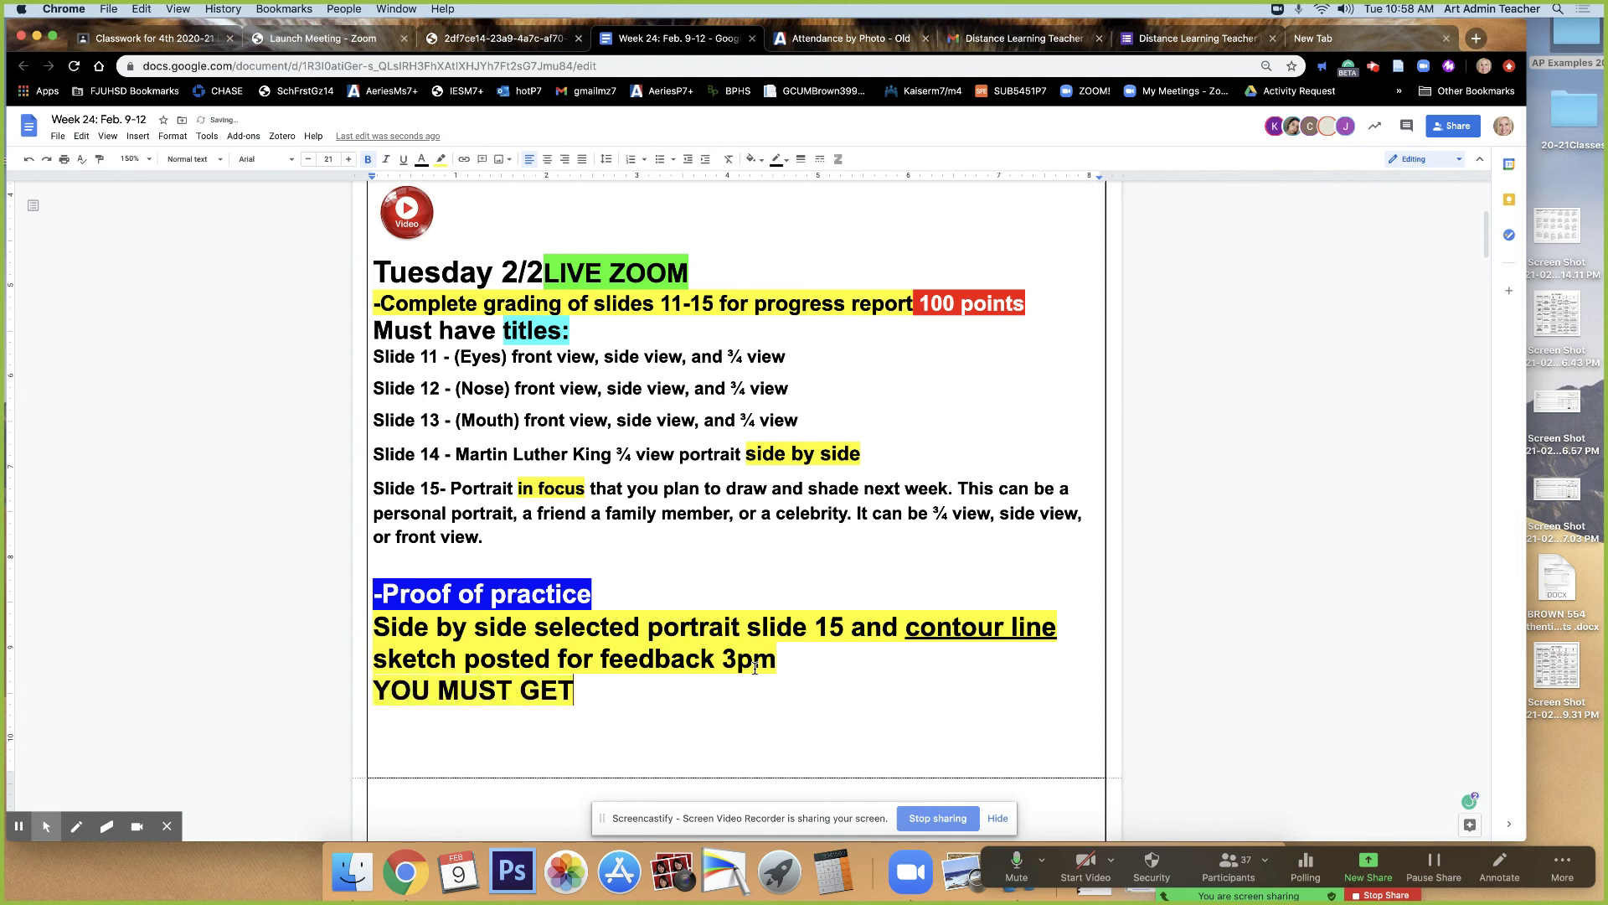
pyautogui.write(' MY APPRO')
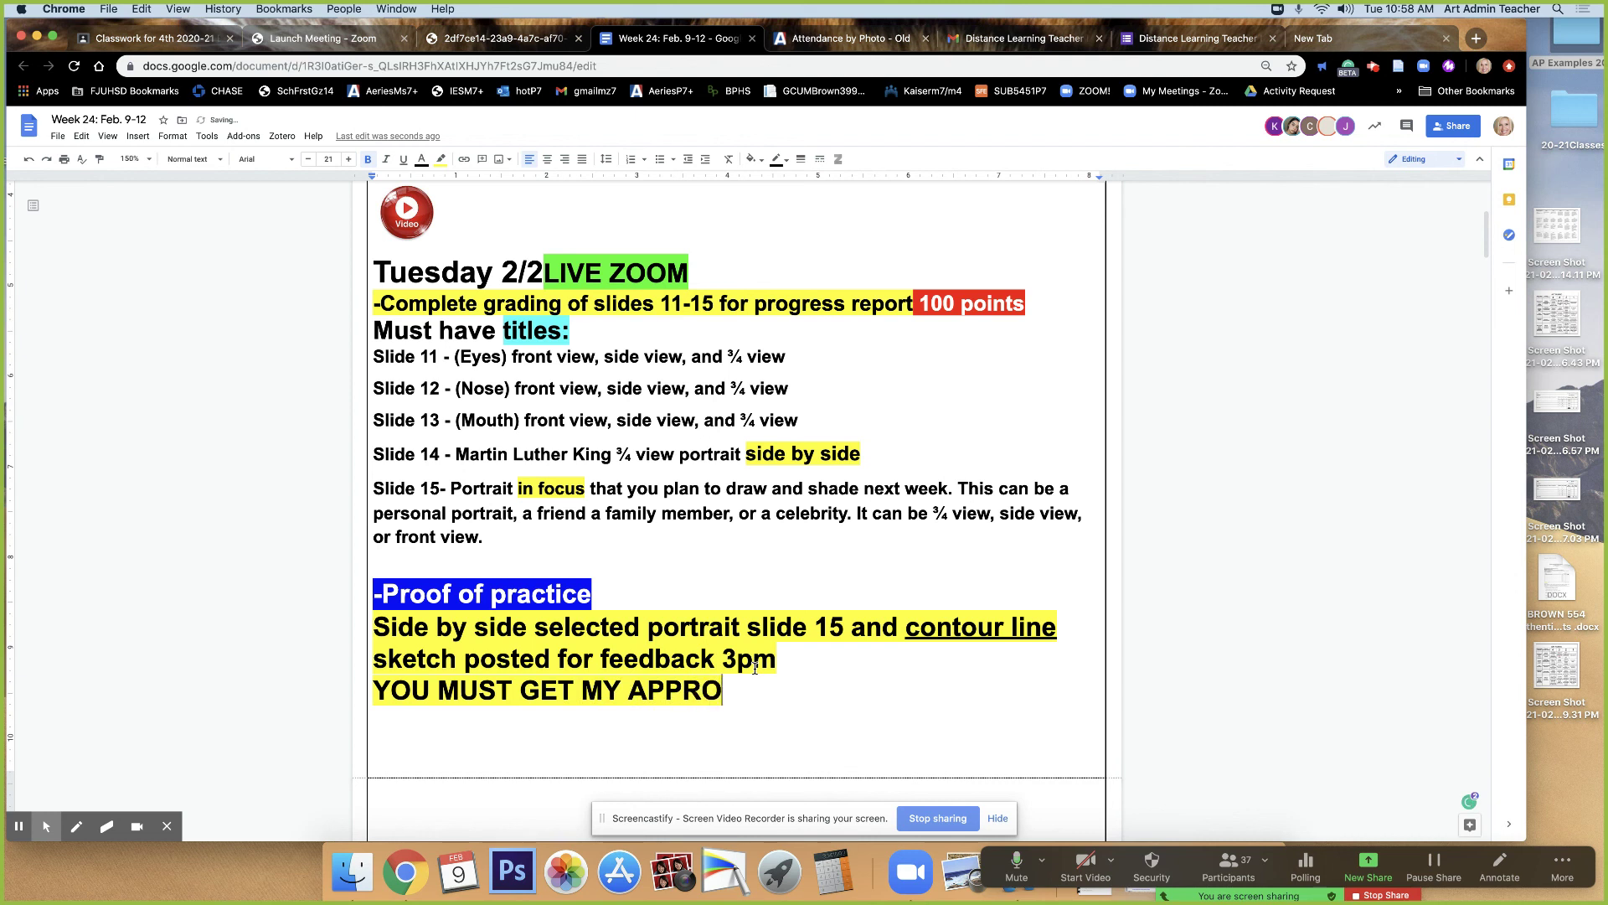
pyautogui.write('VAL PRIOR TO SH')
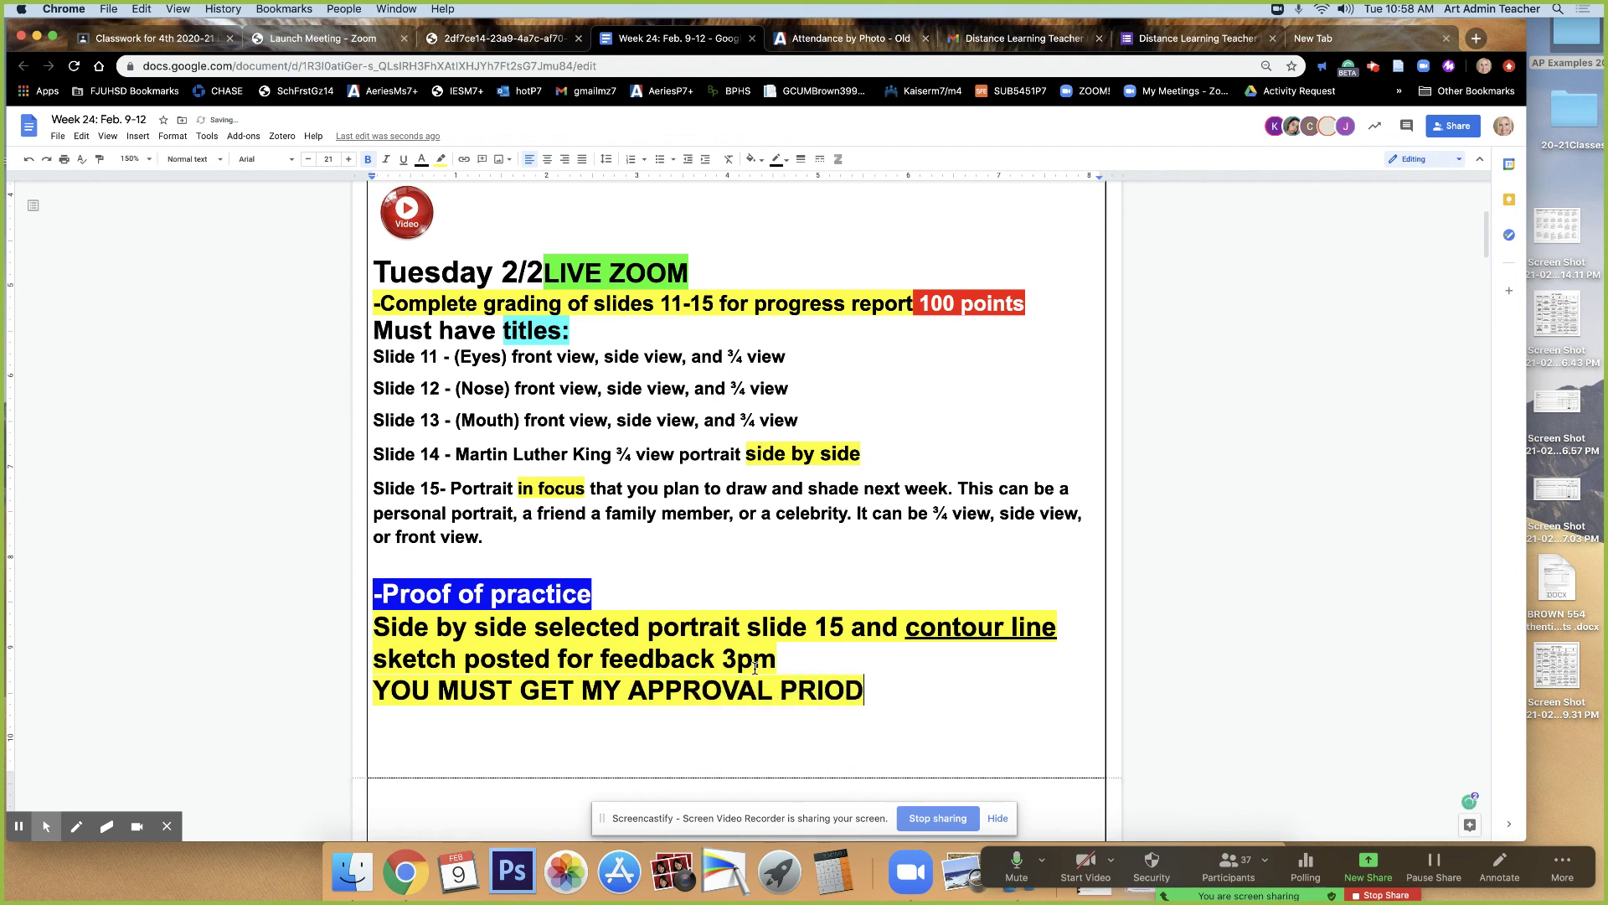
pyautogui.write('ADI')
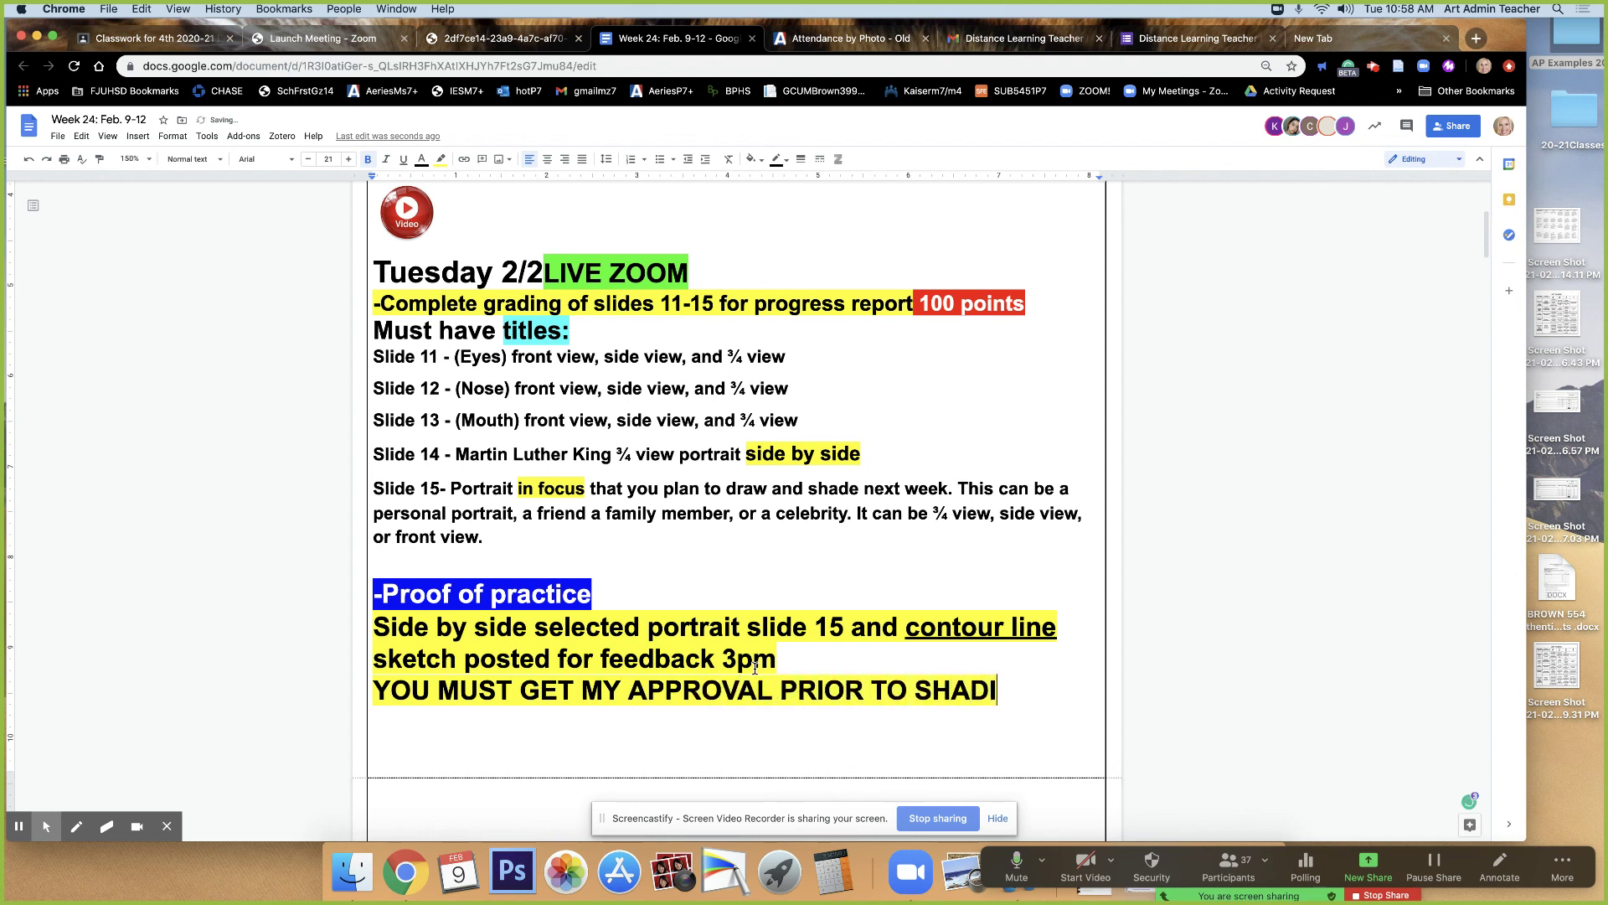
pyautogui.write('NG!!!')
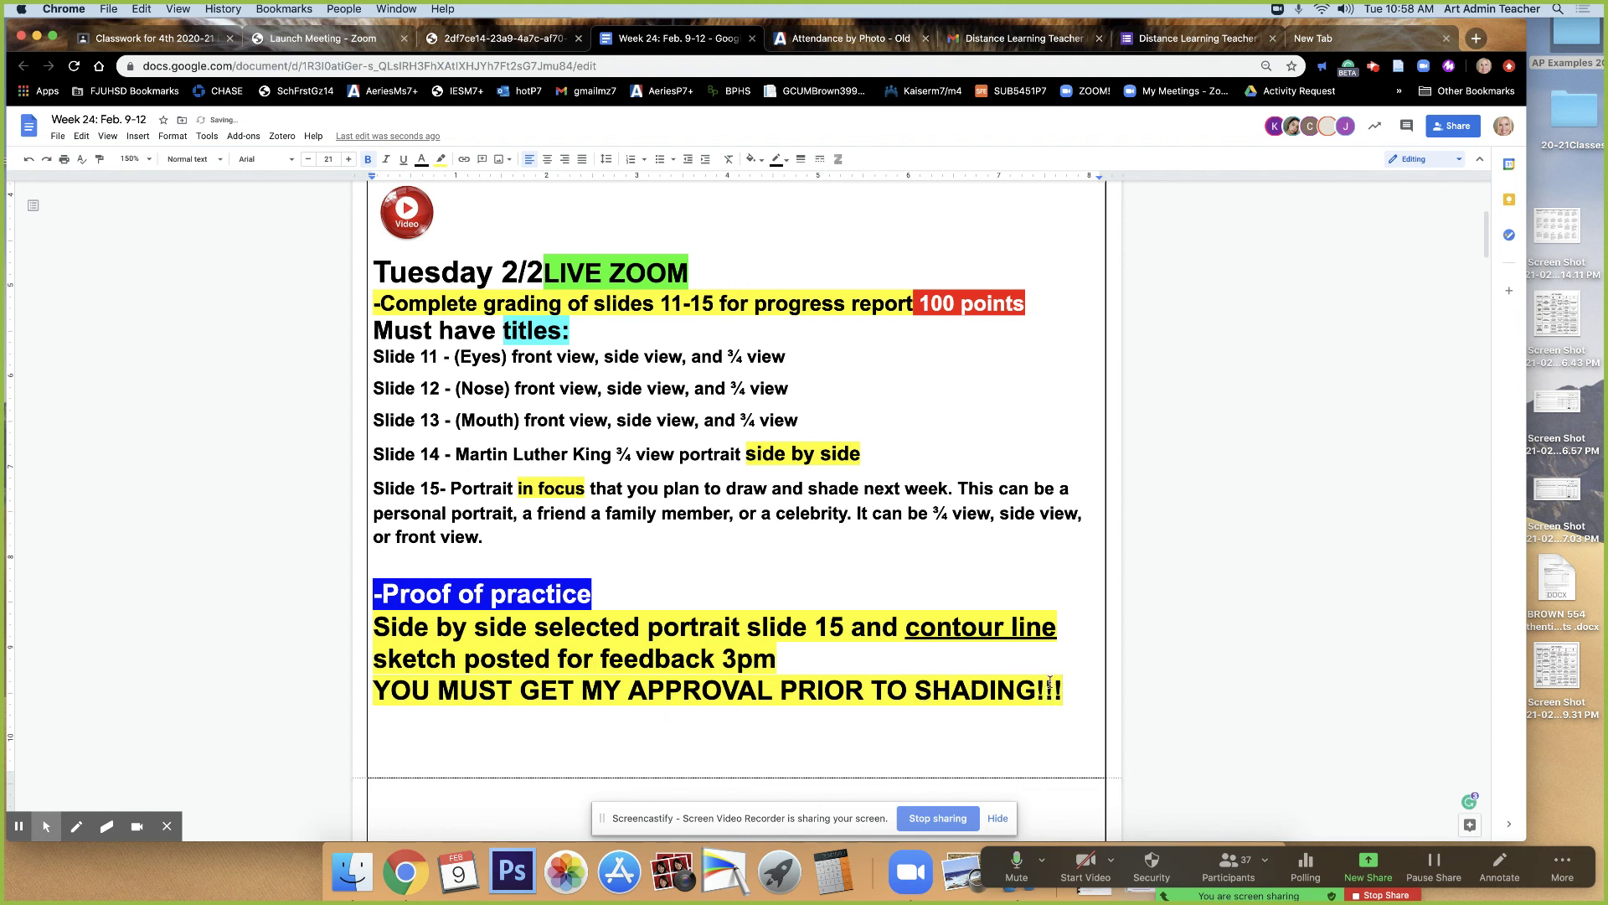
# Change the highlight color of the approval line about shading to cyan.
pyautogui.moveTo(1063, 690); pyautogui.dragTo(893, 689)
pyautogui.moveTo(639, 679); pyautogui.dragTo(359, 685)
pyautogui.click(442, 159)
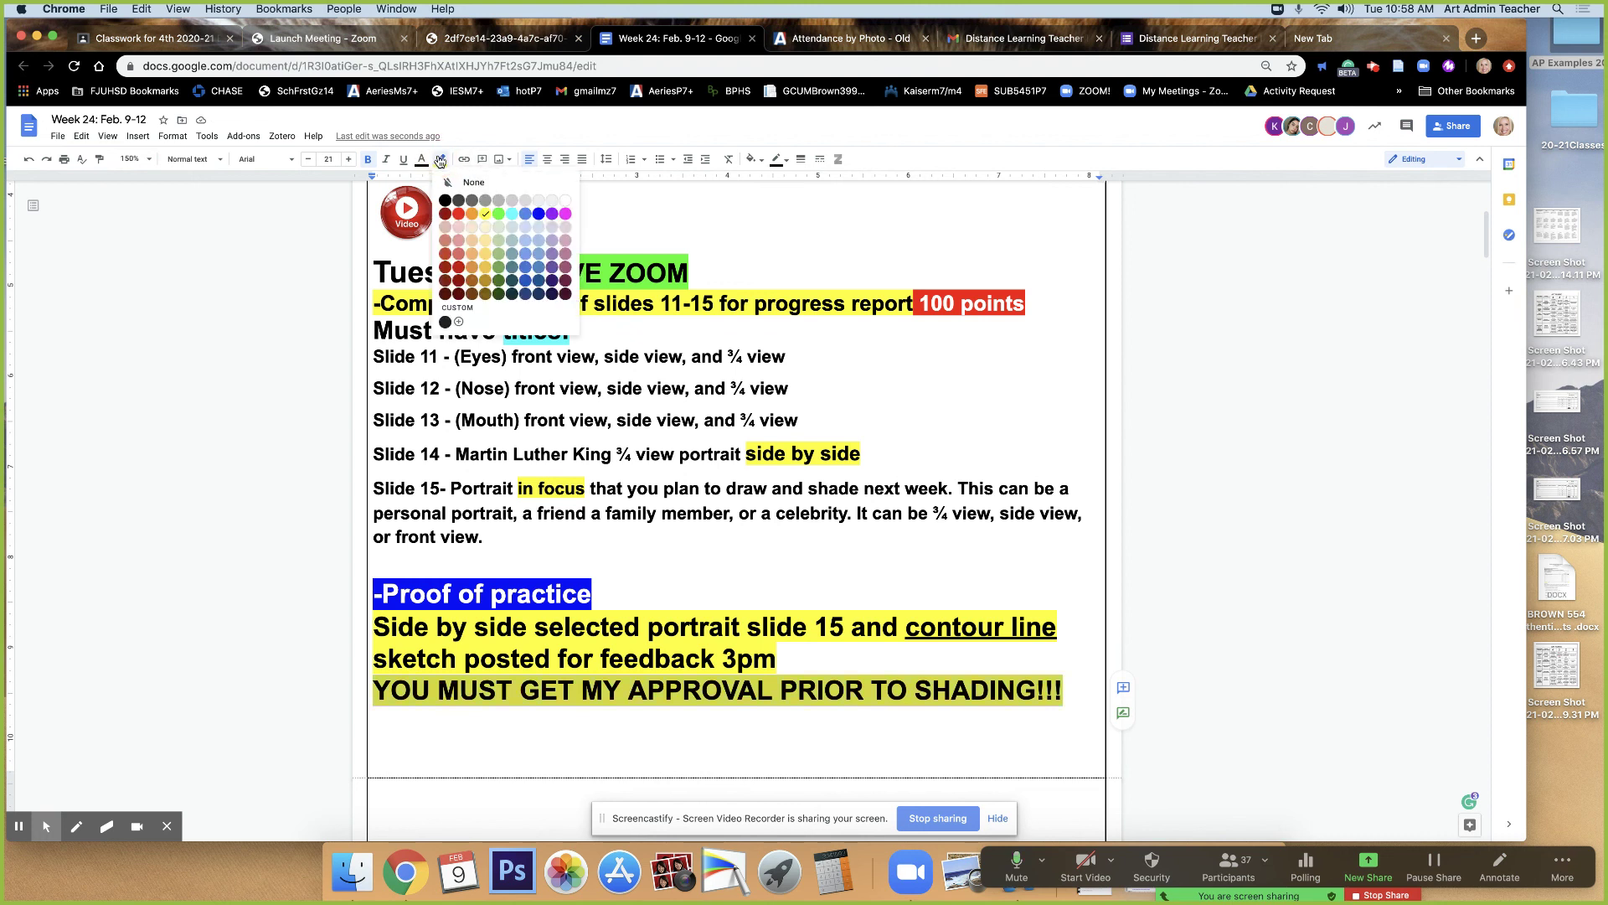
pyautogui.click(516, 212)
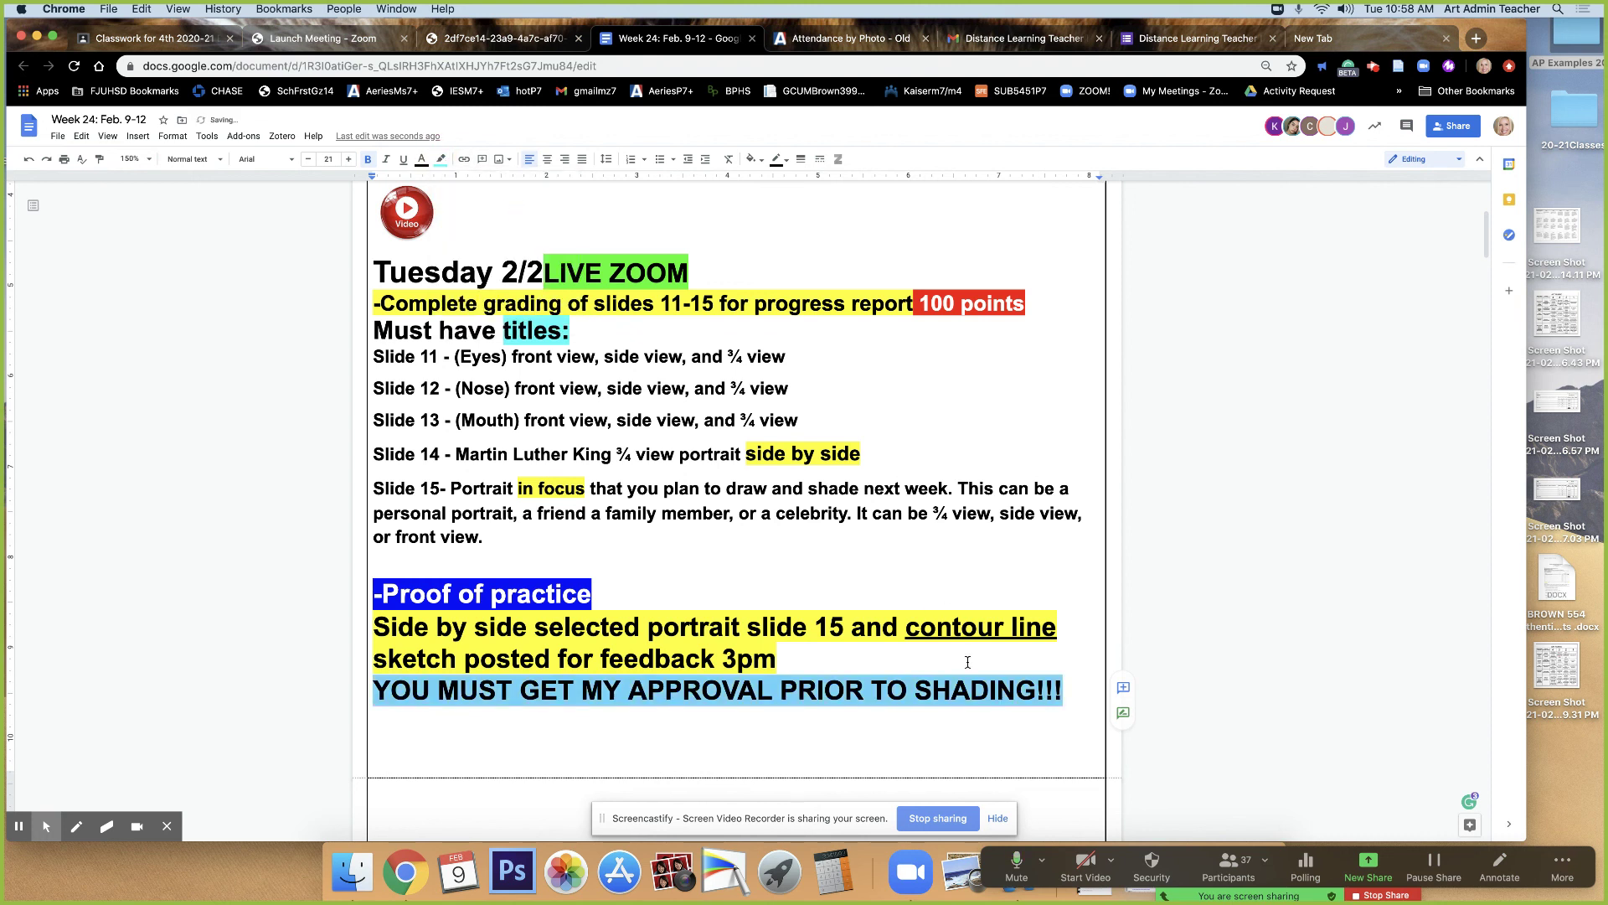
pyautogui.click(884, 661)
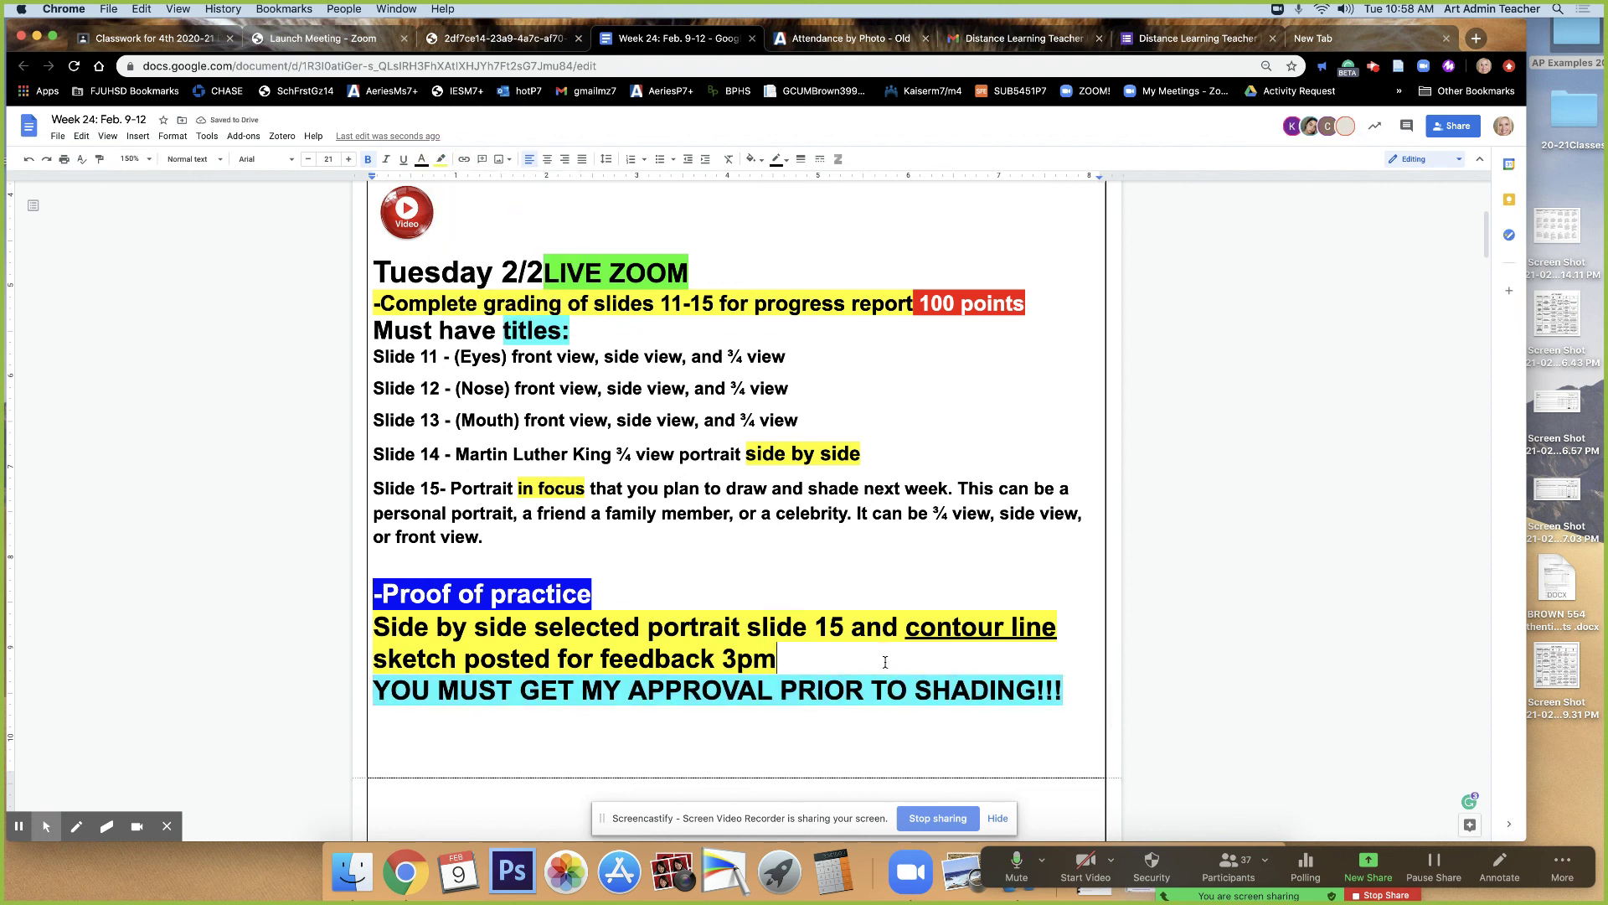
# Open the Screencastify recording controls.
pyautogui.click(732, 660)
pyautogui.click(889, 570)
pyautogui.click(1371, 66)
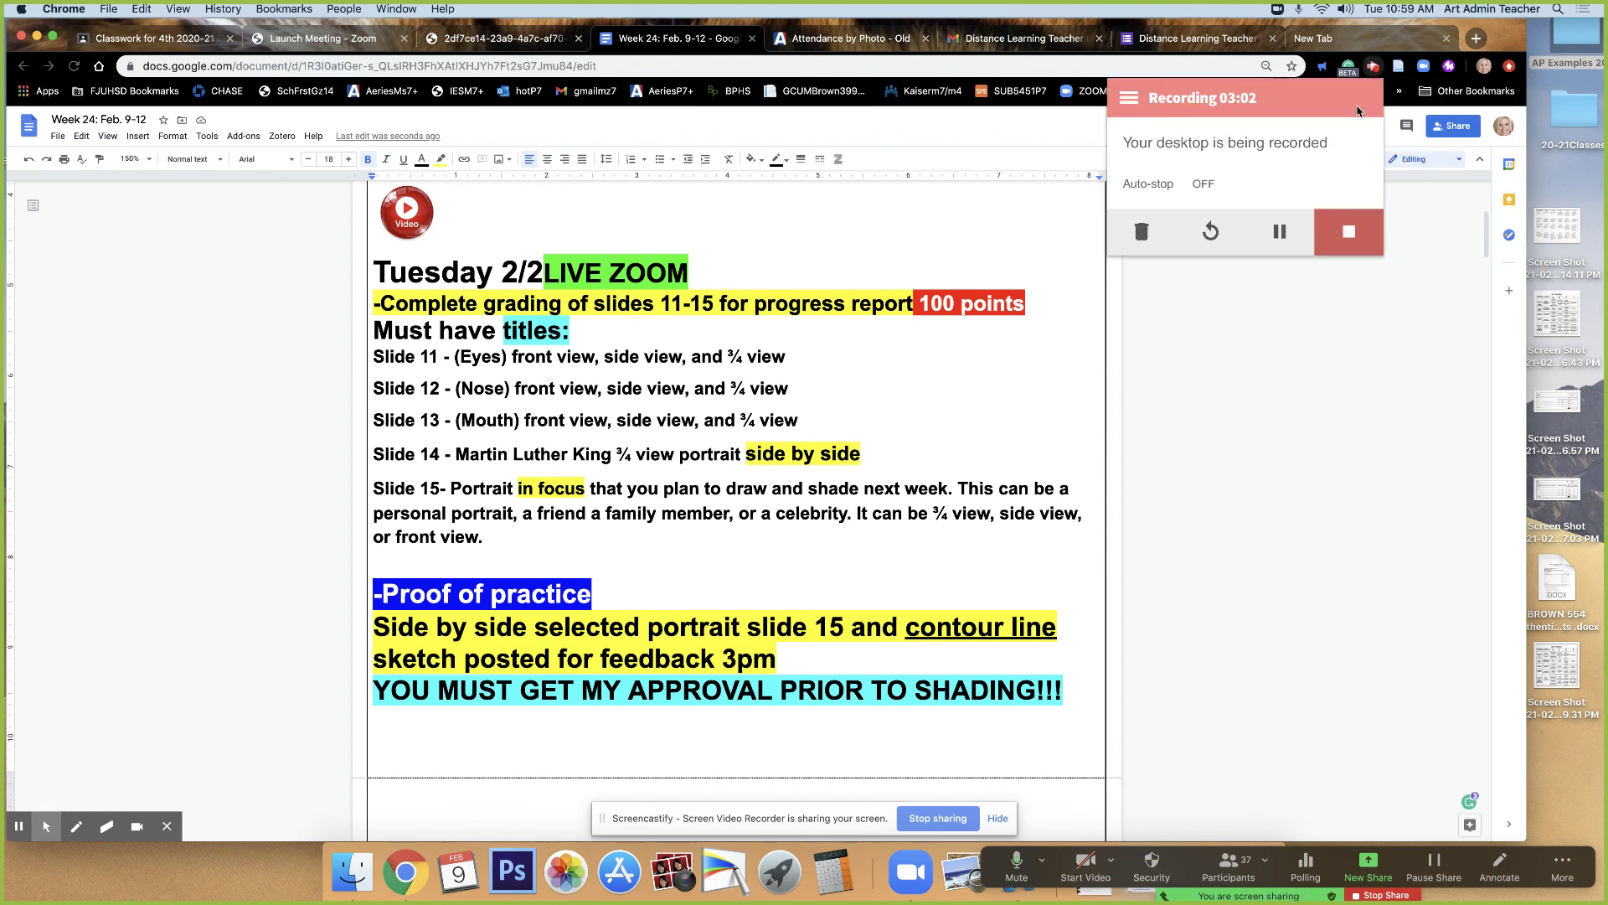